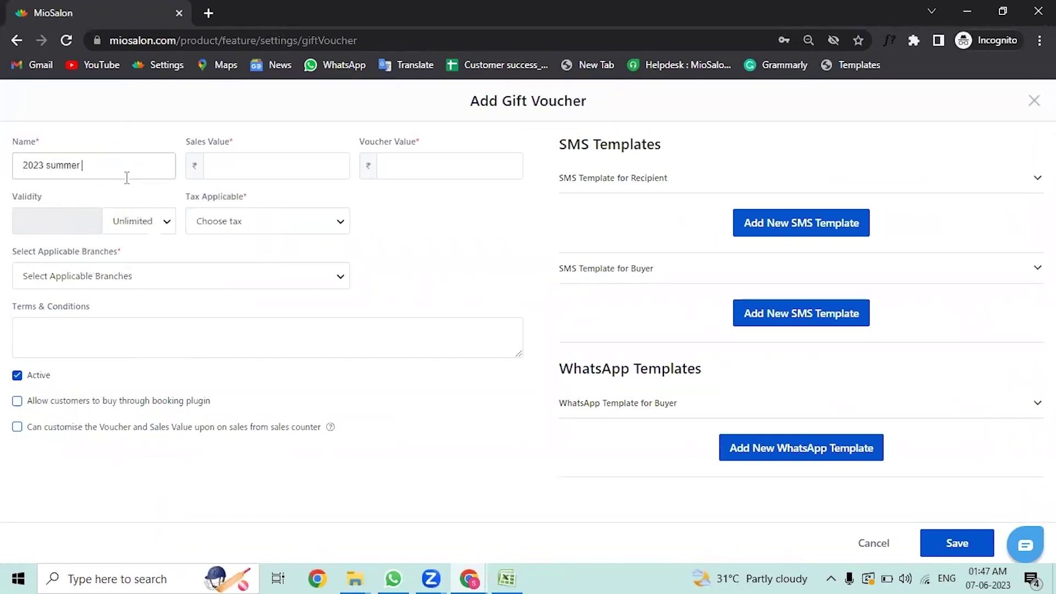
Complete the gift voucher's name as 2023 summer Voucher, with a sales value of 250 and a voucher value of 500
{"action": "type", "text": "Voucher"}
{"action": "key", "text": "Tab"}
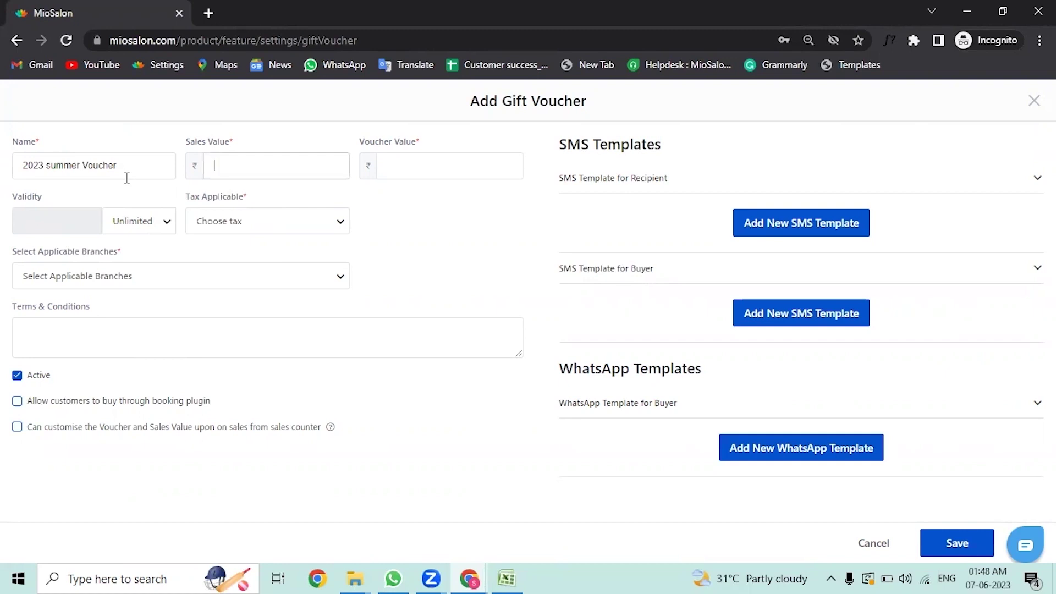
{"action": "type", "text": "250"}
{"action": "key", "text": "Tab"}
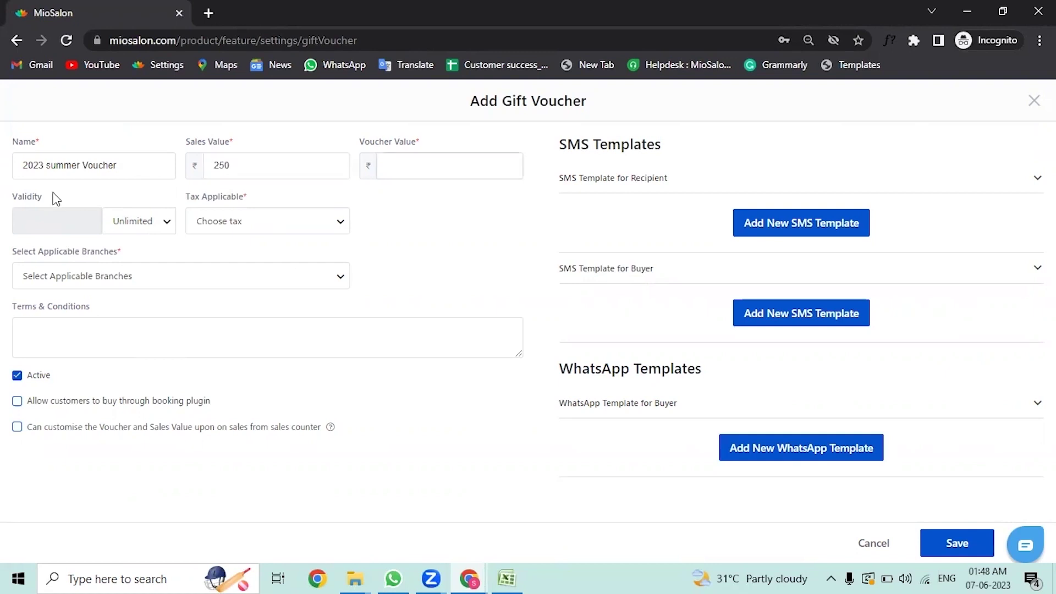
{"action": "type", "text": "500"}
Set the gift voucher's validity to 30 days and its tax to Not applicable
{"action": "left_click", "coordinate": [125, 218]}
{"action": "left_click", "coordinate": [138, 251]}
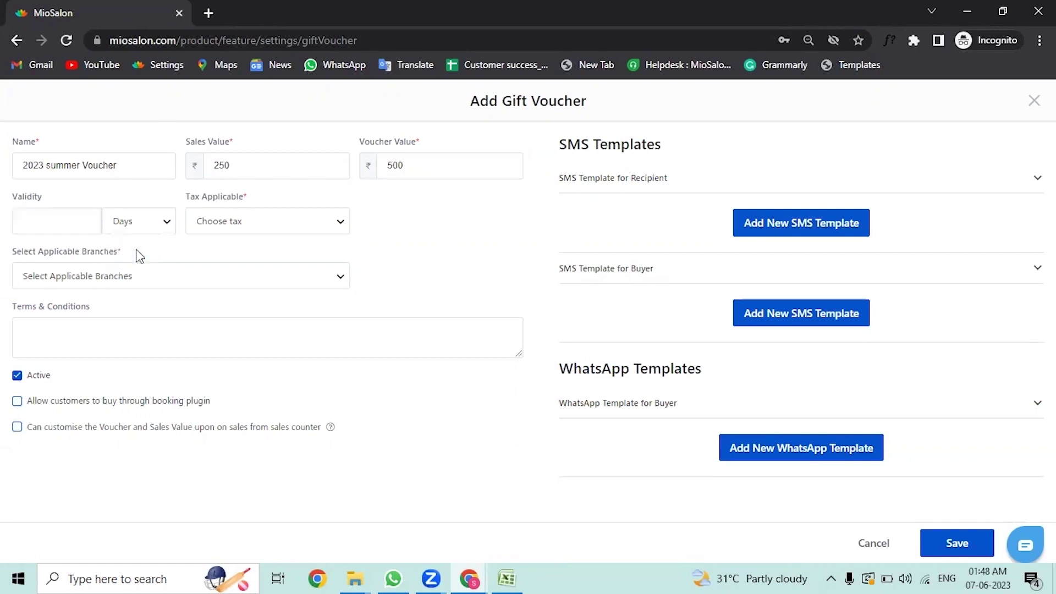
{"action": "left_click", "coordinate": [72, 220]}
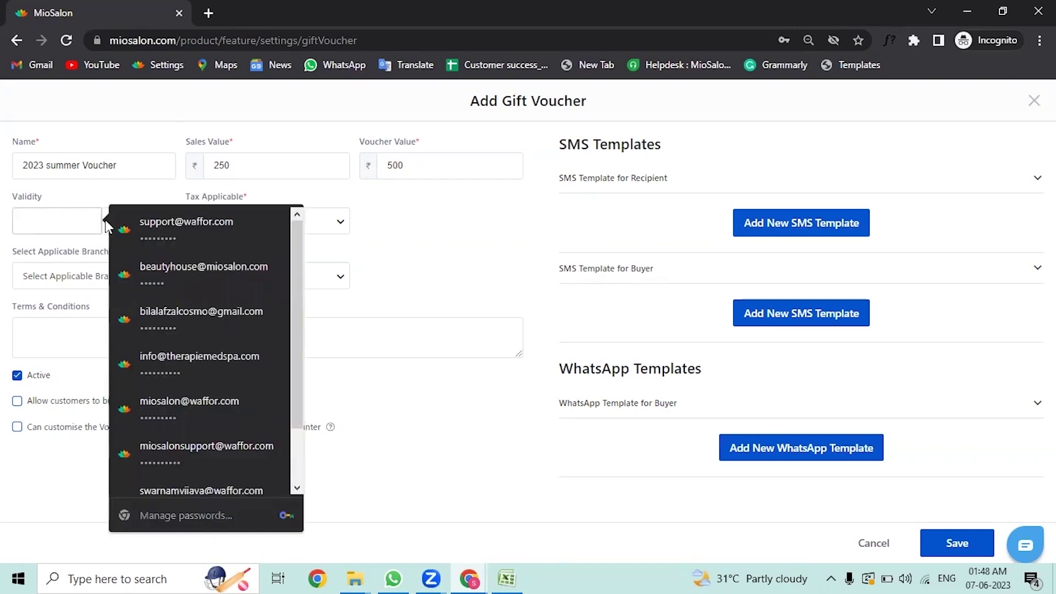
{"action": "type", "text": "30"}
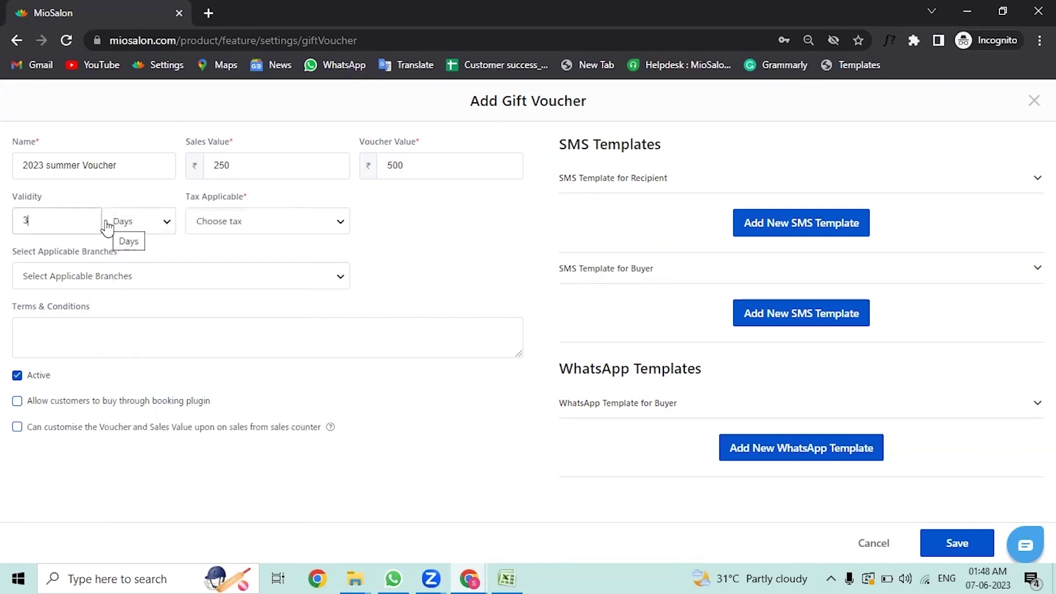
{"action": "left_click", "coordinate": [265, 229]}
{"action": "left_click", "coordinate": [266, 246]}
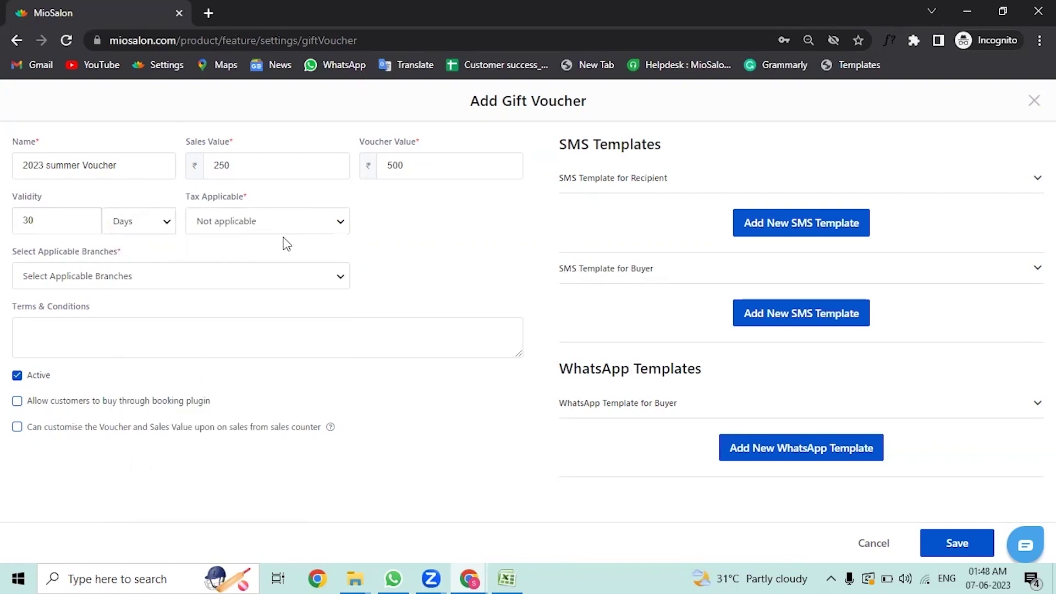
Make the gift voucher applicable to the Smiling Sun Spa, Mumbai branch
{"action": "left_click", "coordinate": [202, 280]}
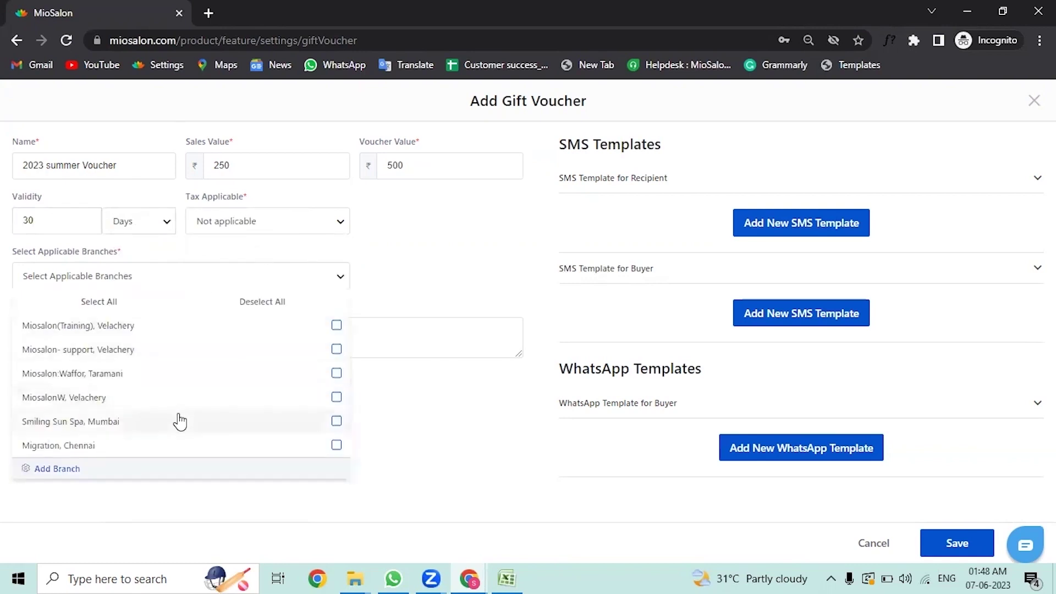
{"action": "left_click", "coordinate": [182, 422]}
{"action": "left_click", "coordinate": [361, 297]}
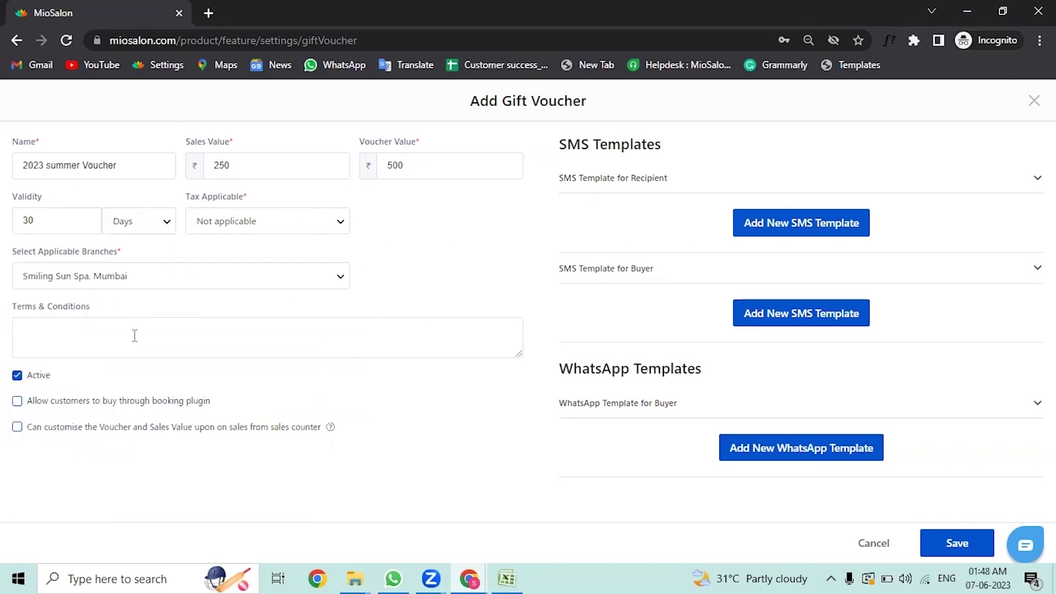
Enter T&C Applies as the terms and save the voucher with value customisation at the sales counter allowed
{"action": "left_click", "coordinate": [135, 336]}
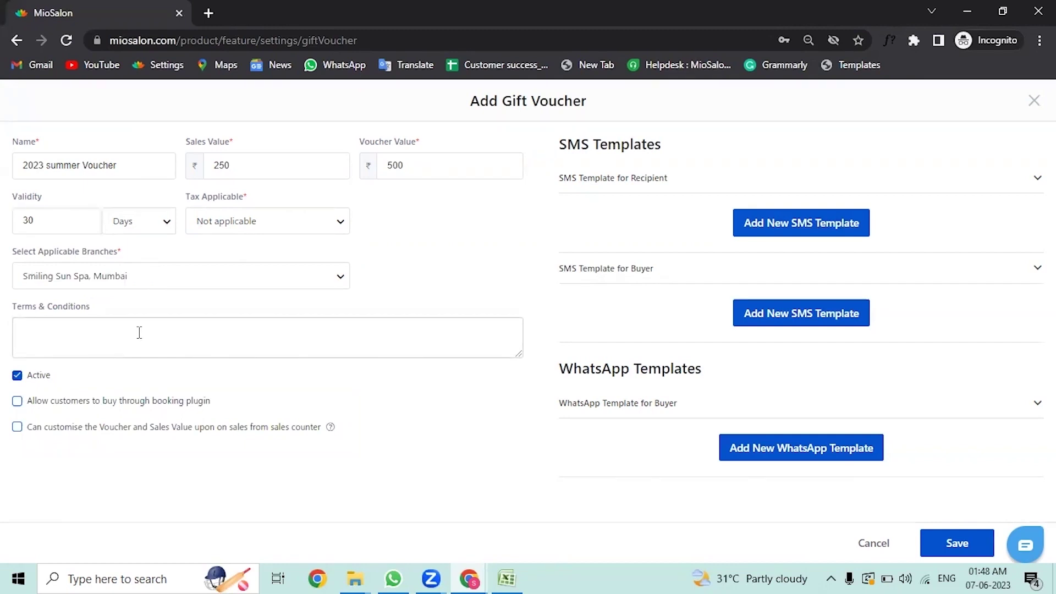
{"action": "type", "text": "T&c"}
{"action": "key", "text": "BackSpace"}
{"action": "type", "text": "C Applies"}
{"action": "left_click", "coordinate": [216, 432]}
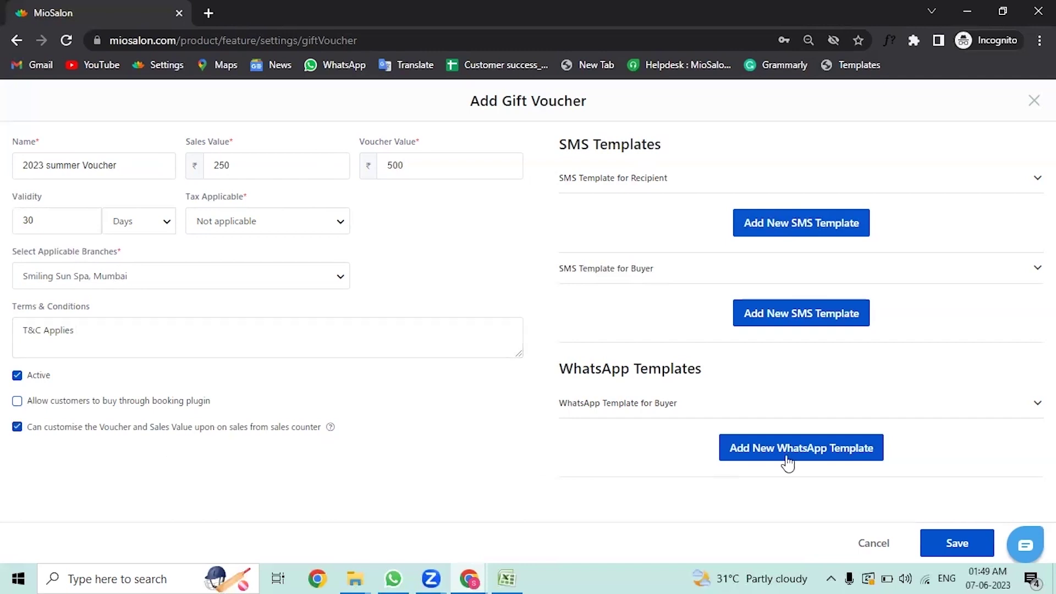
{"action": "left_click", "coordinate": [948, 545]}
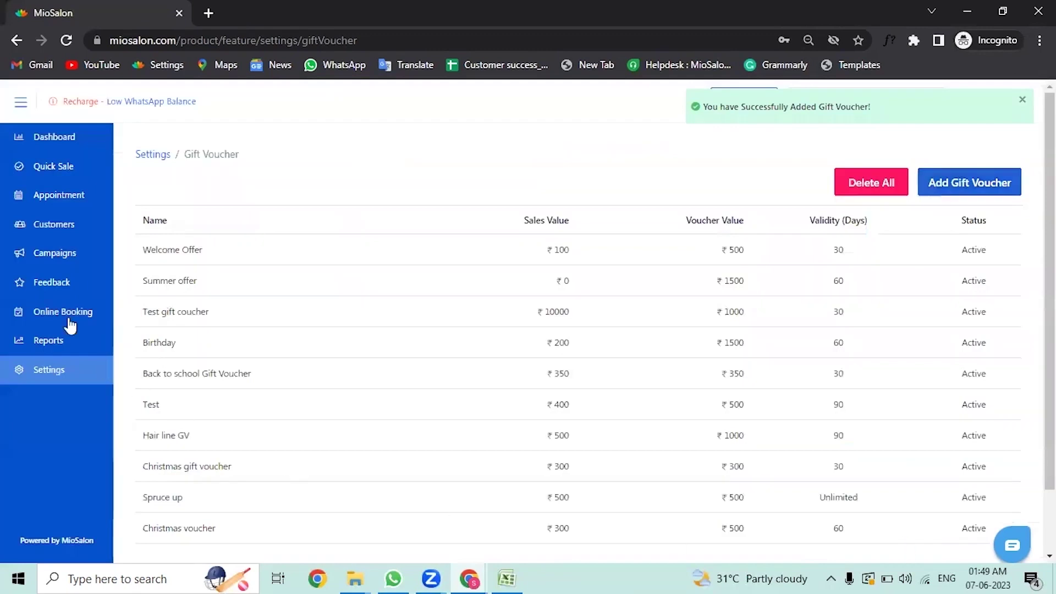
Start a quick sale for an existing customer, searching by first name and choosing the third match
{"action": "left_click", "coordinate": [64, 170]}
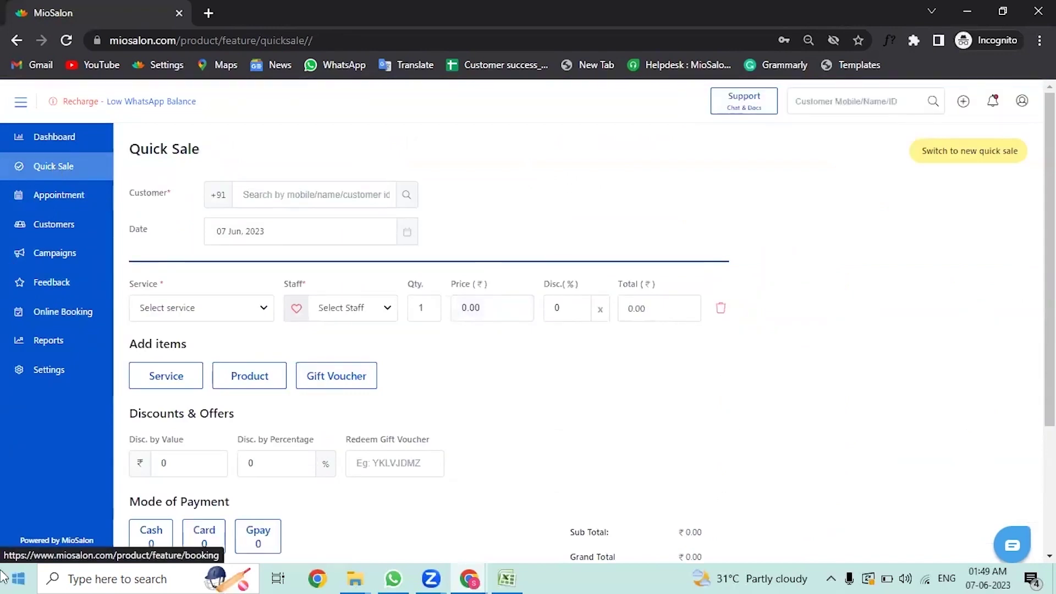
{"action": "left_click", "coordinate": [326, 206]}
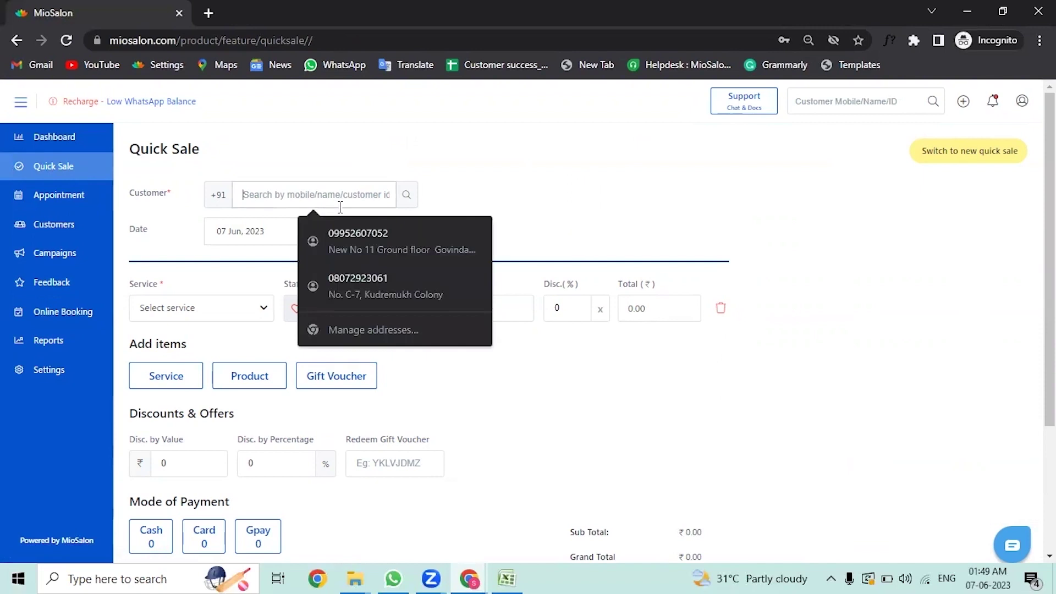
{"action": "left_click", "coordinate": [340, 208]}
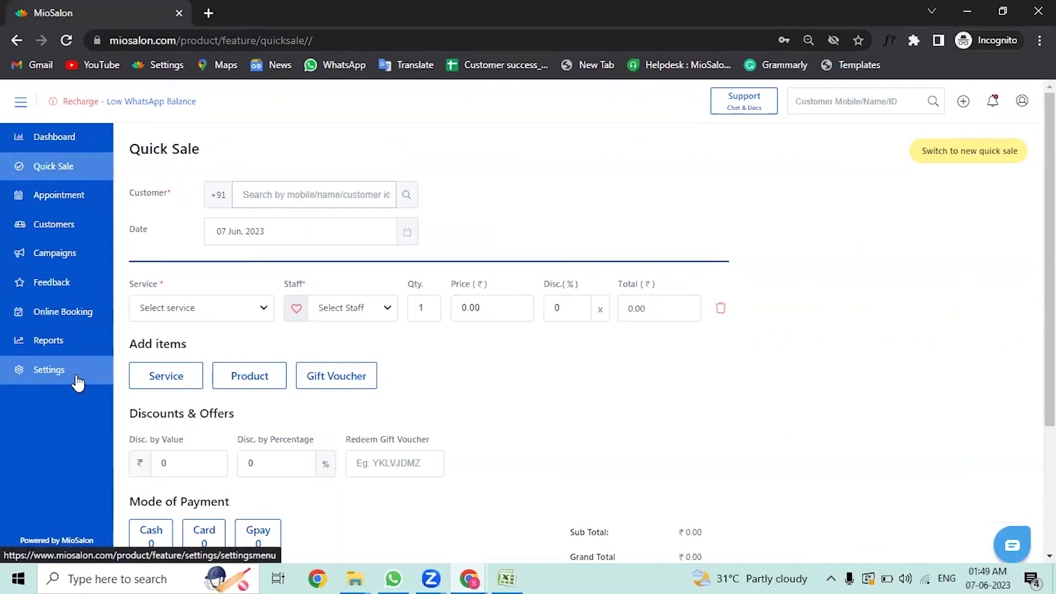
{"action": "type", "text": "sana"}
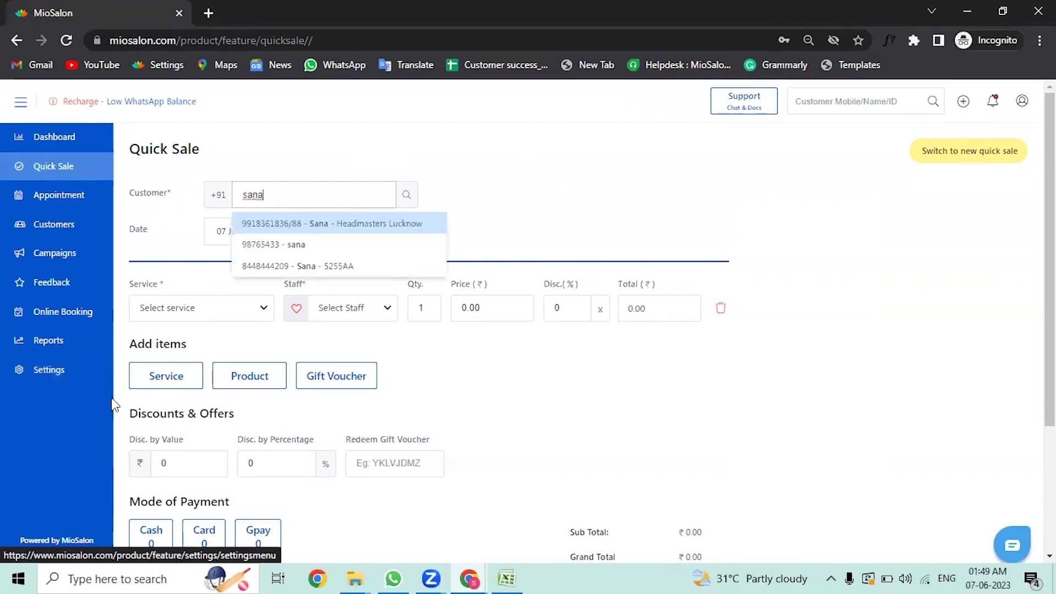
{"action": "left_click", "coordinate": [295, 271]}
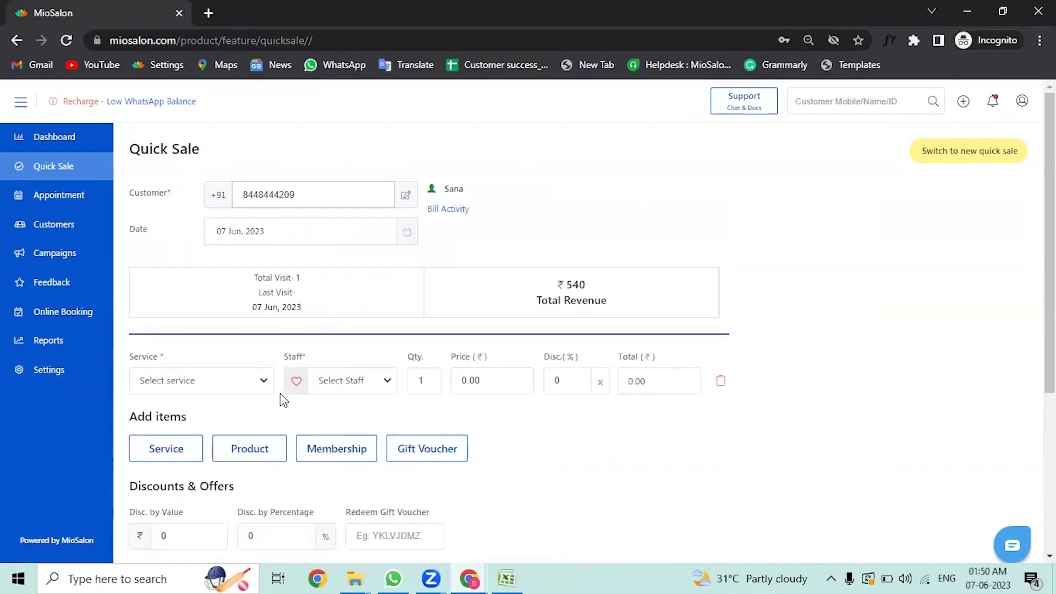
Replace the empty service line with a gift voucher line for 2023 summer Voucher, assigned to the second listed staff member
{"action": "left_click", "coordinate": [724, 381]}
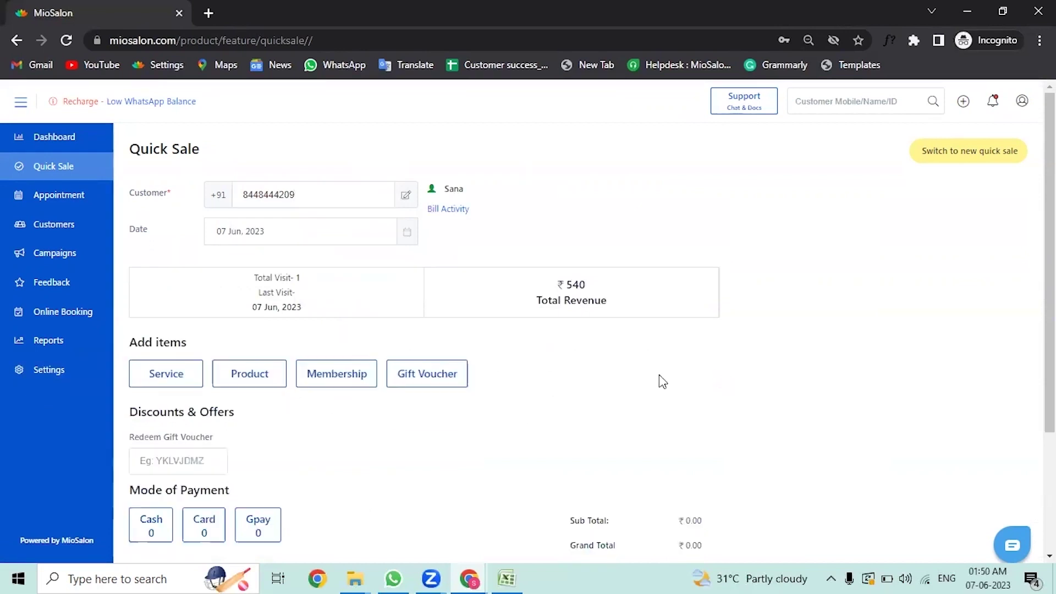
{"action": "left_click", "coordinate": [442, 371]}
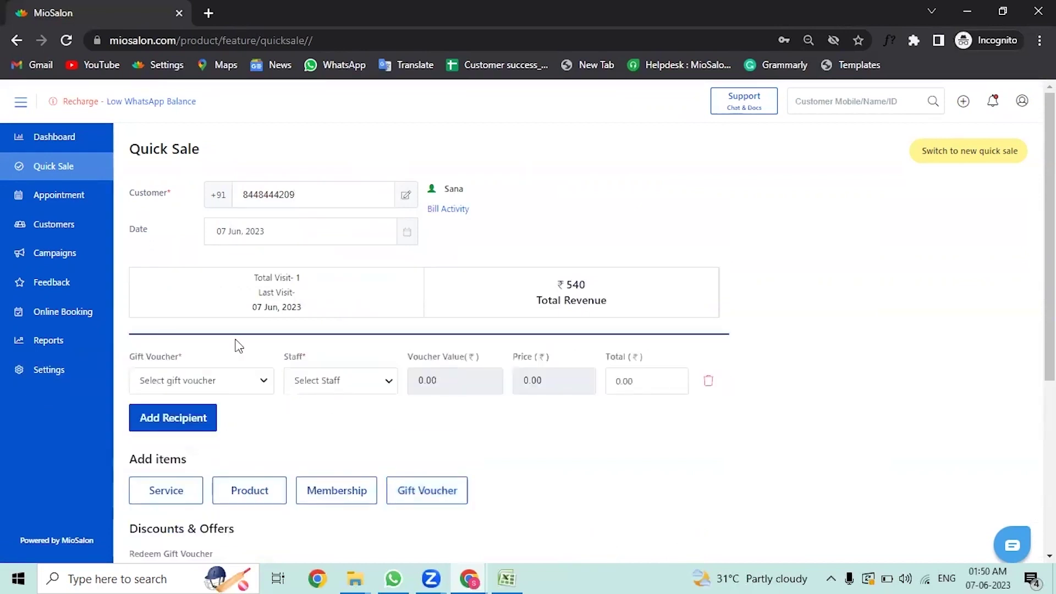
{"action": "left_click", "coordinate": [356, 392]}
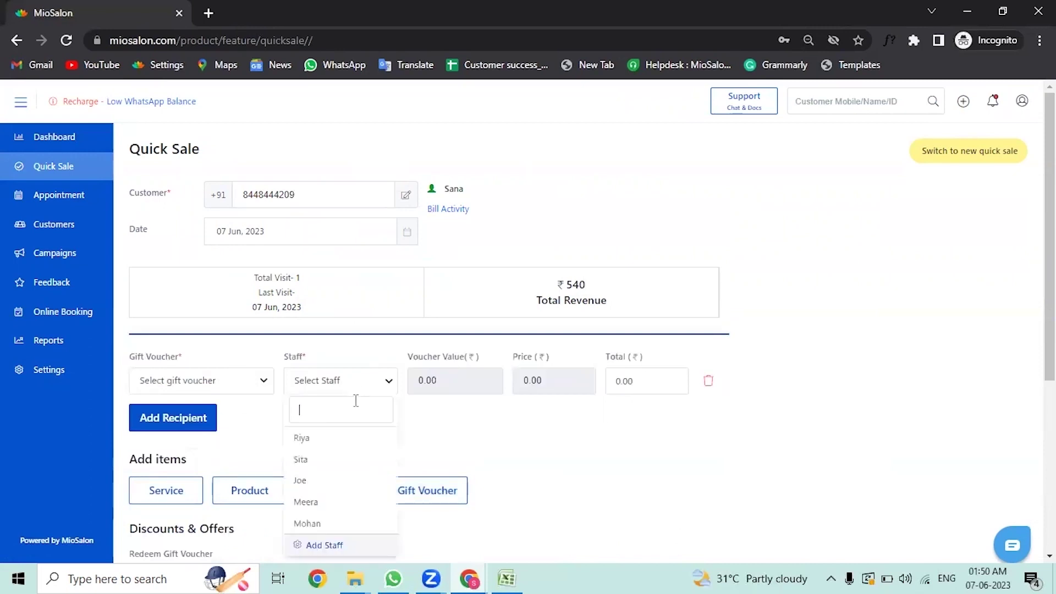
{"action": "left_click", "coordinate": [357, 460]}
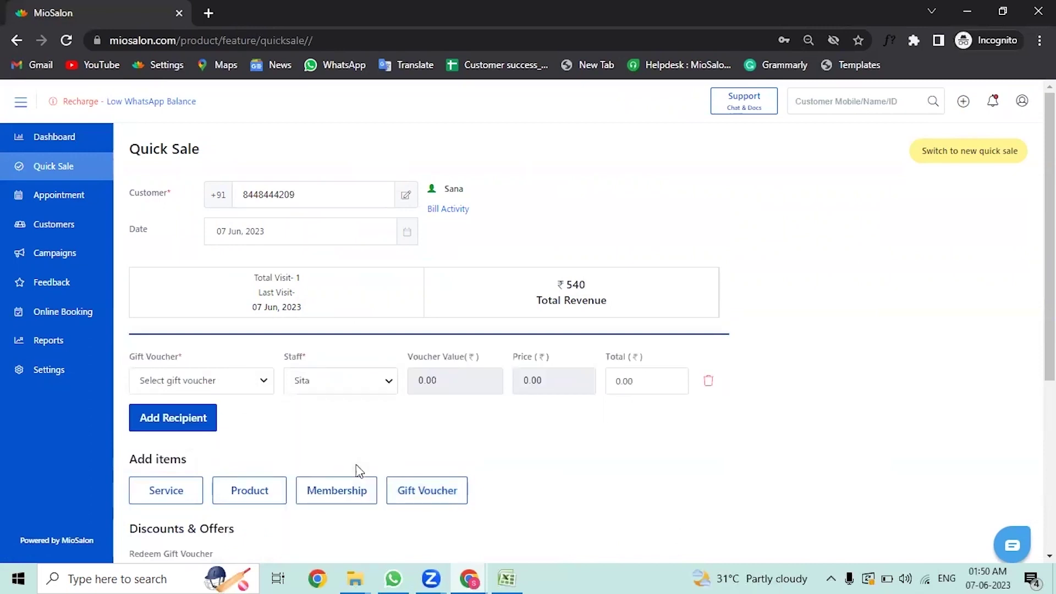
{"action": "scroll", "coordinate": [523, 385], "scroll_direction": "down", "scroll_amount": 3}
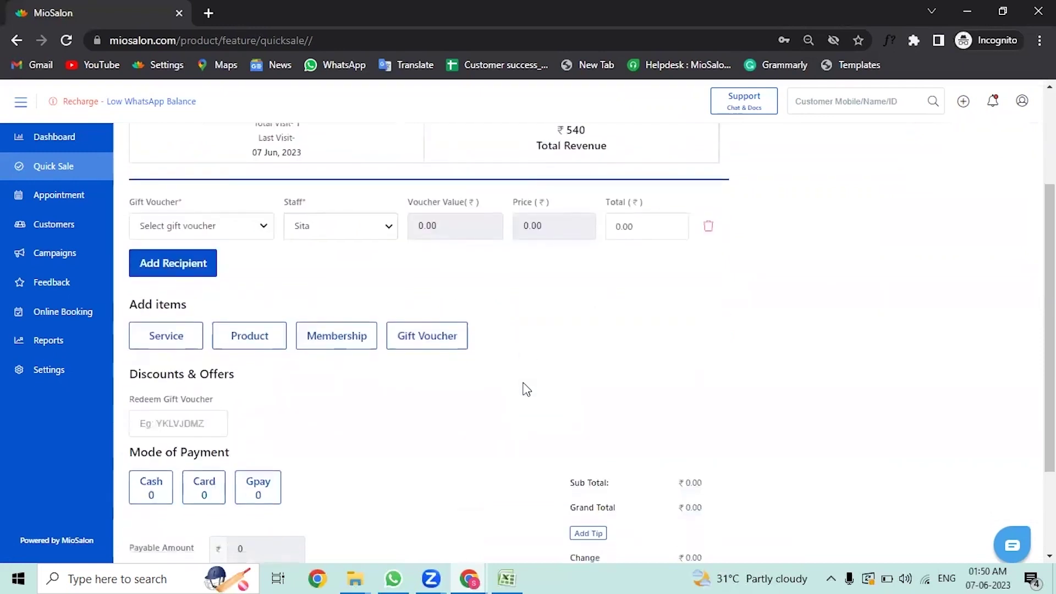
{"action": "left_click", "coordinate": [209, 224]}
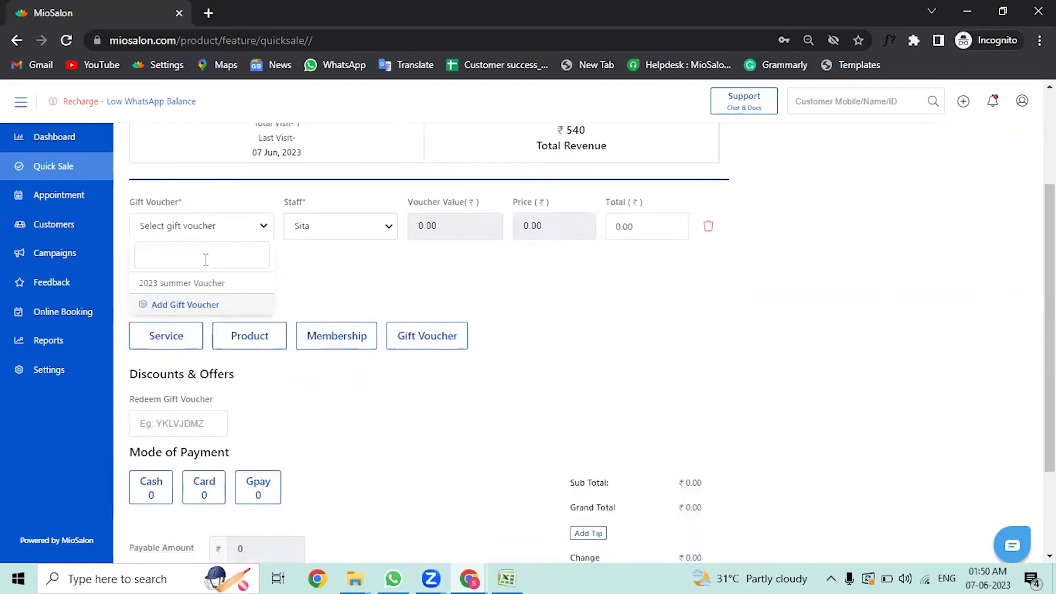
{"action": "left_click", "coordinate": [205, 286]}
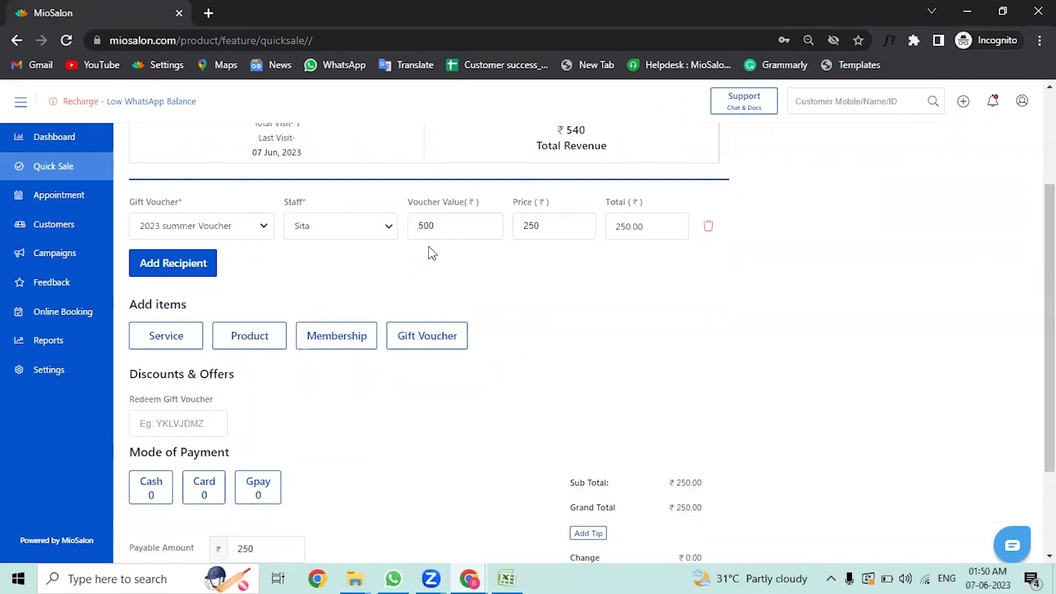
Customise the voucher line with a price of 300 and a voucher value of 600
{"action": "left_click", "coordinate": [456, 232]}
{"action": "left_click", "coordinate": [568, 231]}
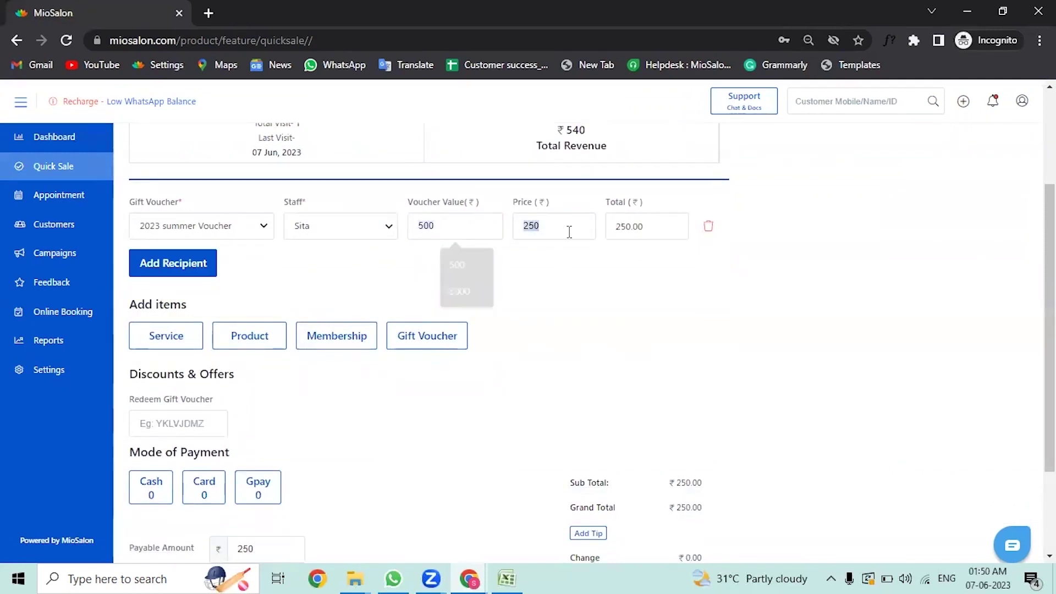
{"action": "left_click", "coordinate": [536, 297]}
{"action": "left_click", "coordinate": [552, 235]}
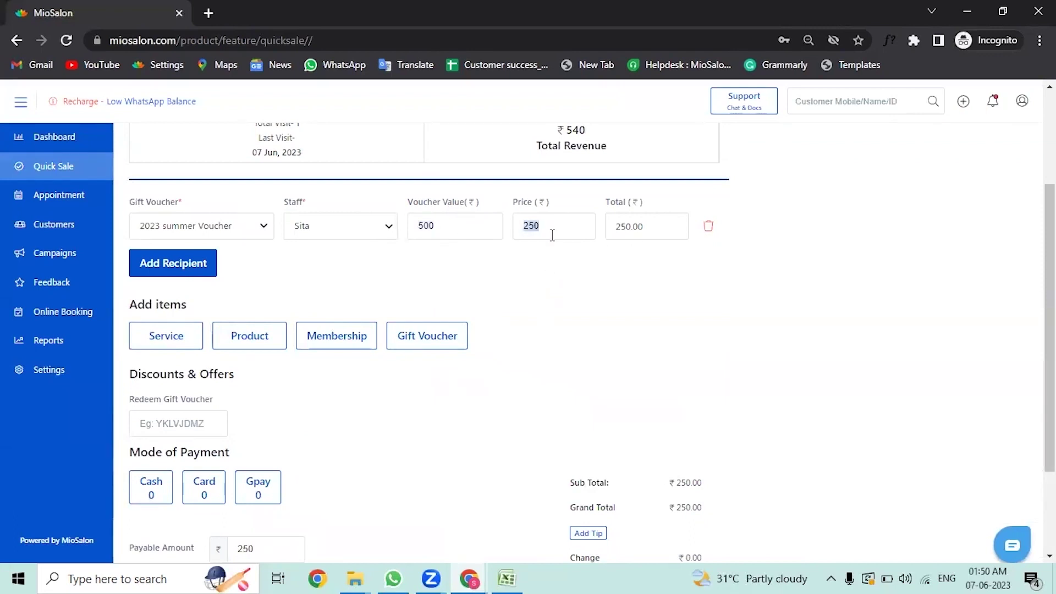
{"action": "key", "text": "BackSpace"}
{"action": "type", "text": "300"}
{"action": "left_click", "coordinate": [483, 228]}
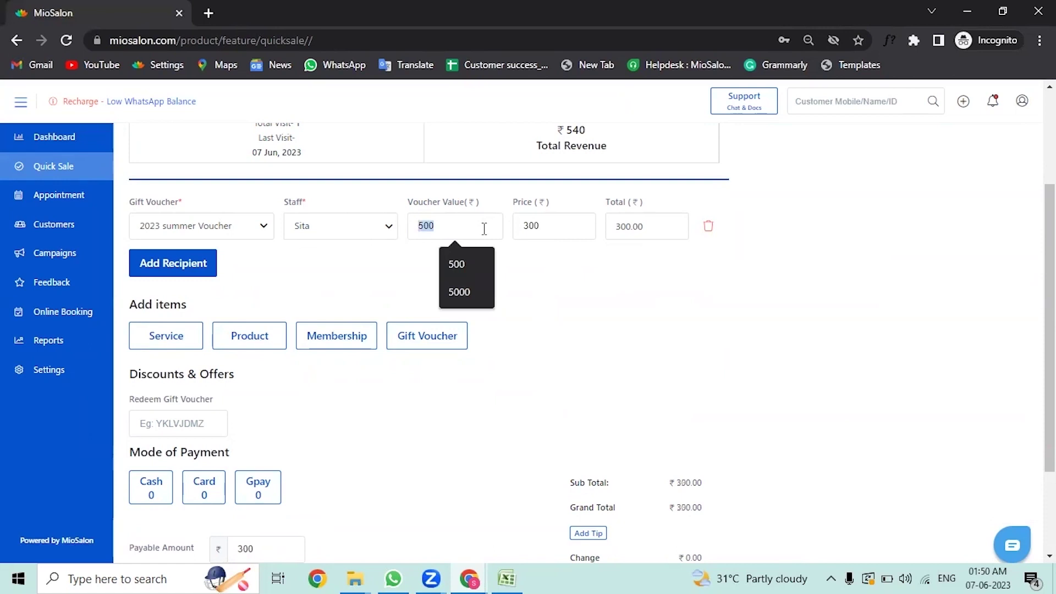
{"action": "type", "text": "600"}
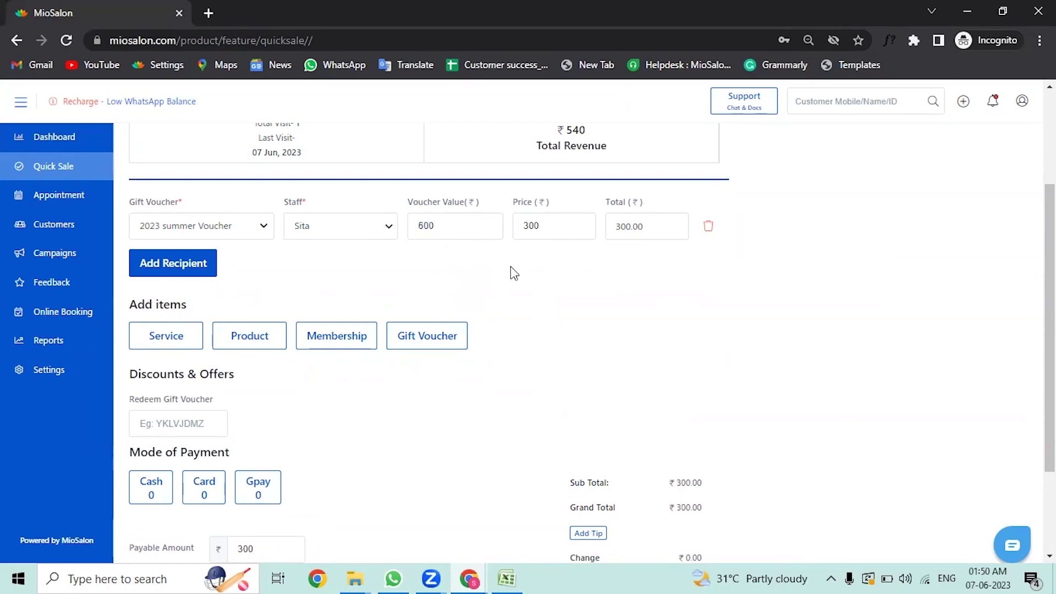
Assign the full payment to Card and save the gift voucher sale
{"action": "scroll", "coordinate": [495, 280], "scroll_direction": "down", "scroll_amount": 2}
{"action": "left_click", "coordinate": [203, 361]}
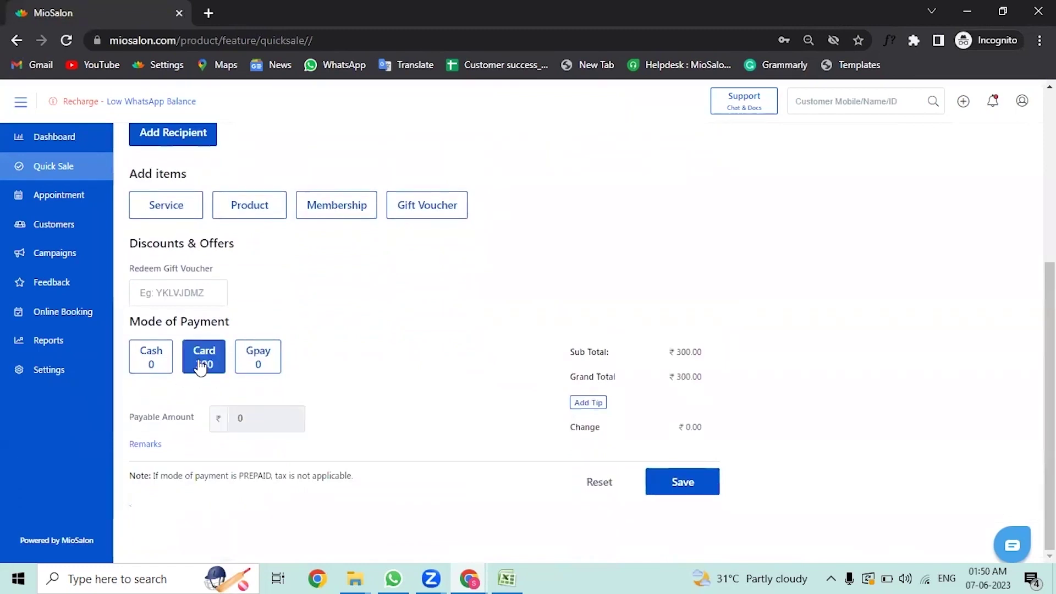
{"action": "left_click", "coordinate": [699, 483]}
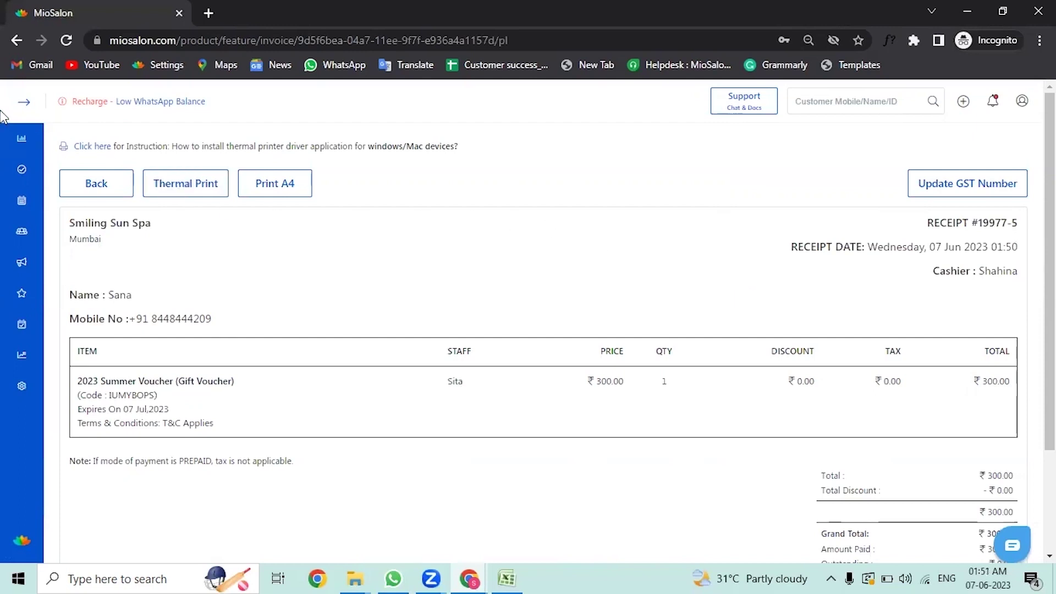
Start another quick sale for the same customer, found by first name
{"action": "left_click", "coordinate": [34, 178]}
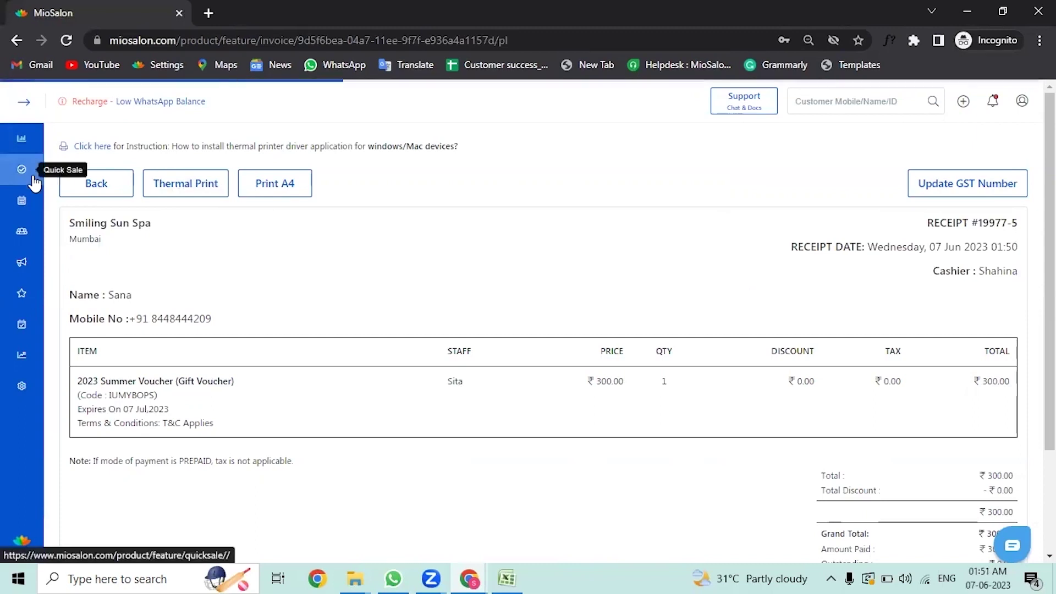
{"action": "left_click", "coordinate": [219, 197]}
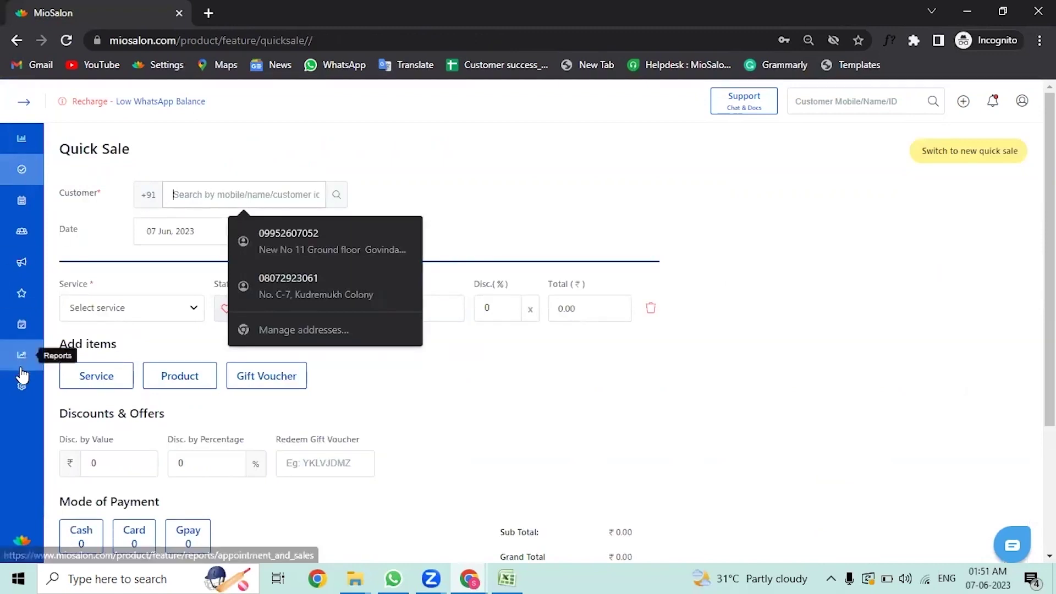
{"action": "type", "text": "ans"}
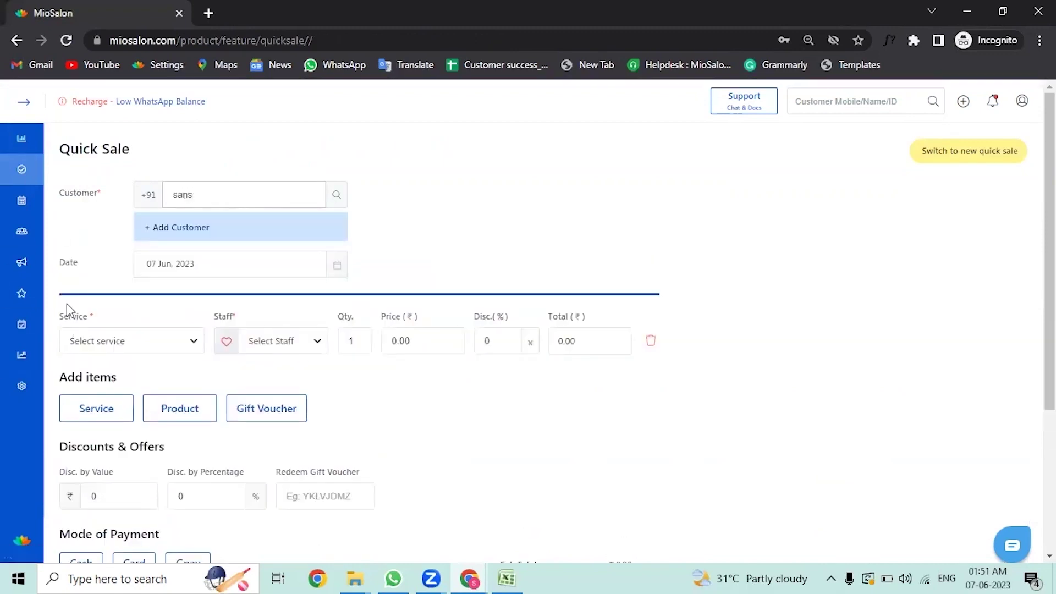
{"action": "key", "text": "BackSpace"}
{"action": "type", "text": "a"}
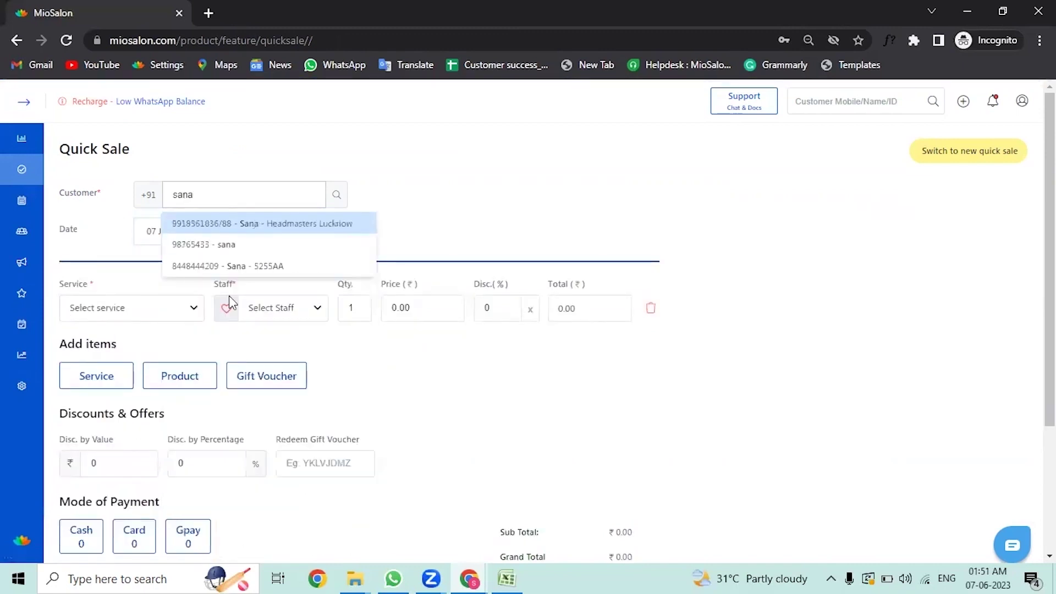
{"action": "left_click", "coordinate": [282, 266]}
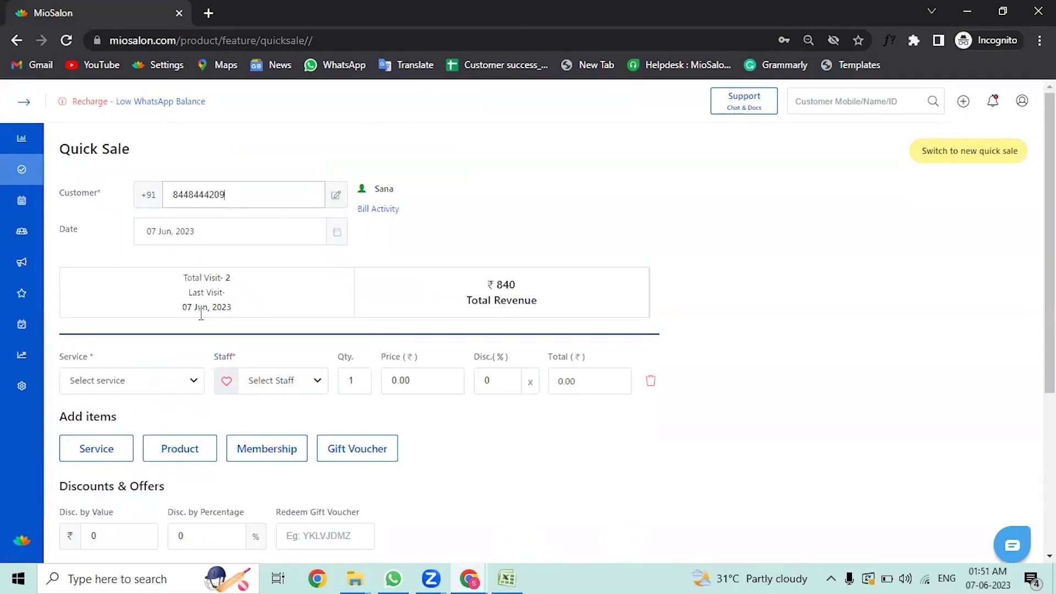
Open the Gift Voucher report and copy the voucher code of the customer's 2023 summer Voucher
{"action": "left_click", "coordinate": [20, 376]}
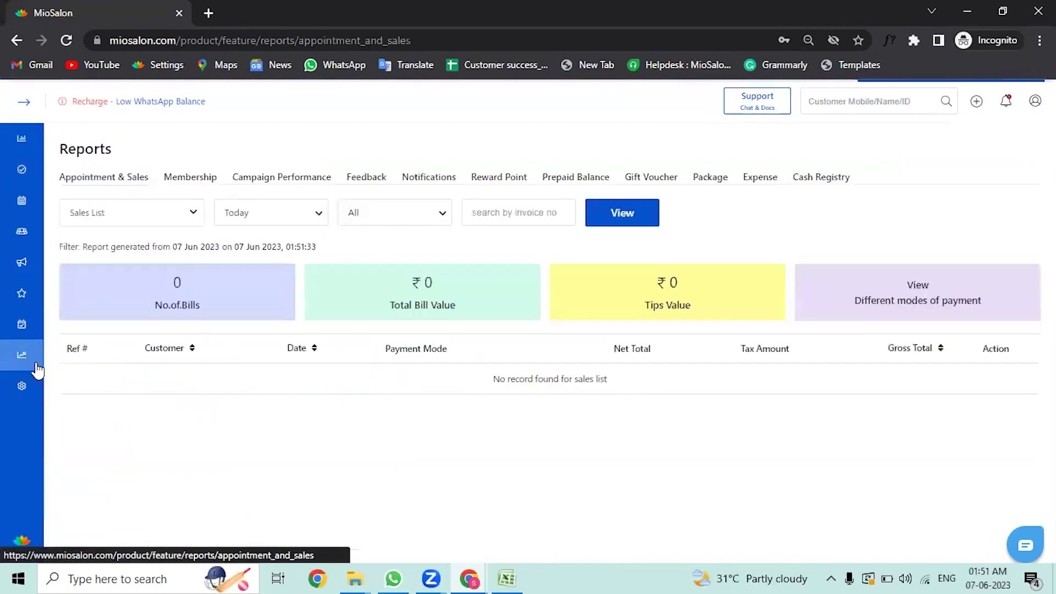
{"action": "left_click", "coordinate": [649, 177]}
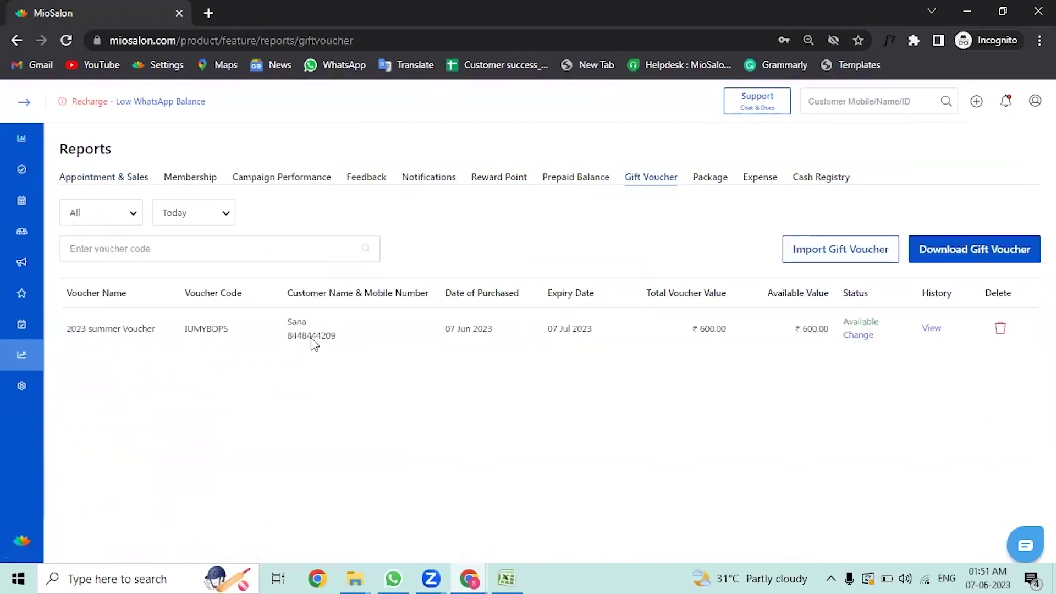
{"action": "double_click", "coordinate": [212, 330]}
{"action": "right_click", "coordinate": [212, 338]}
{"action": "left_click", "coordinate": [217, 348]}
Start a new quick sale and select the voucher's owner by searching for the customer's first name
{"action": "left_click", "coordinate": [37, 387]}
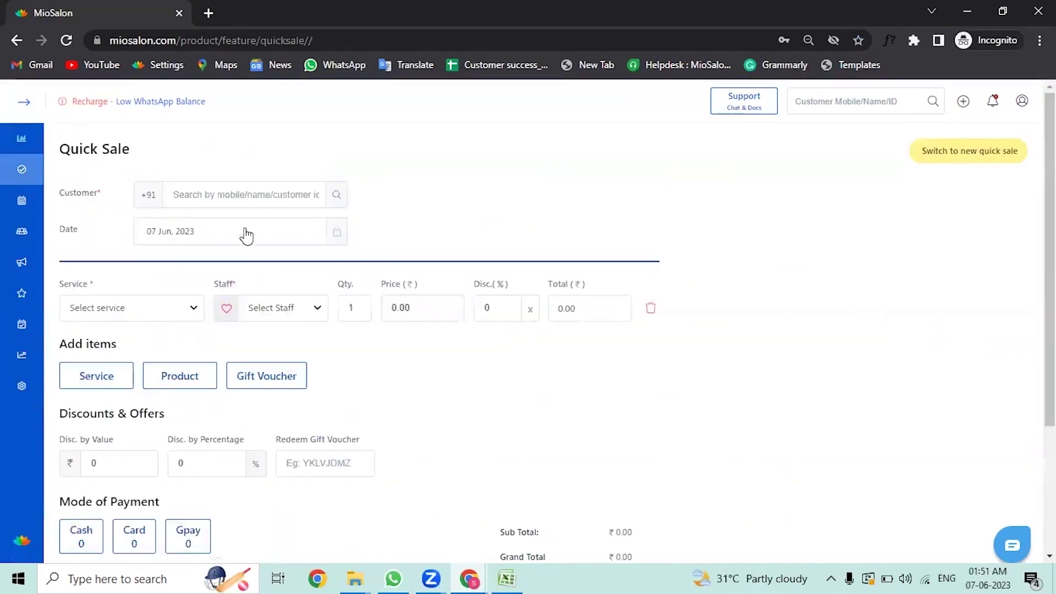
{"action": "left_click", "coordinate": [246, 203]}
{"action": "type", "text": "sa"}
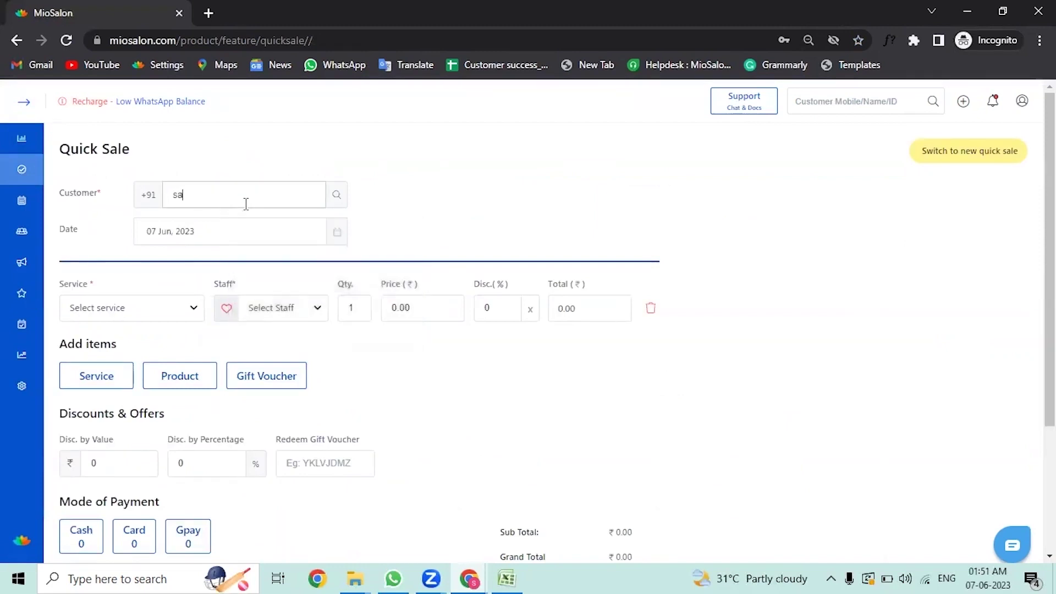
{"action": "type", "text": "na"}
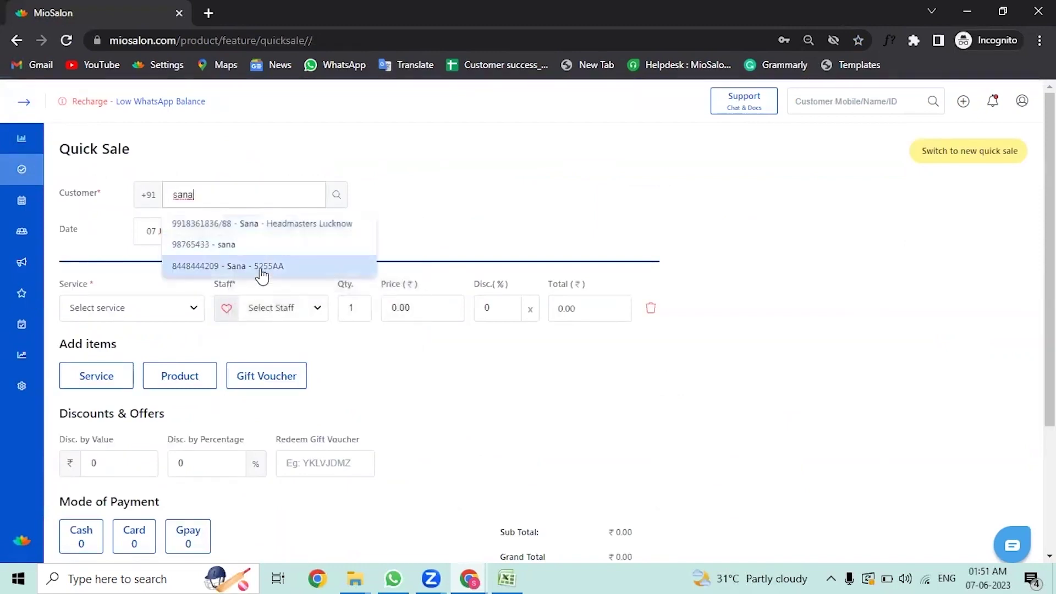
{"action": "left_click", "coordinate": [260, 268]}
Add the Threading - Face service to the sale and assign it to the fourth listed staff member
{"action": "left_click", "coordinate": [148, 386]}
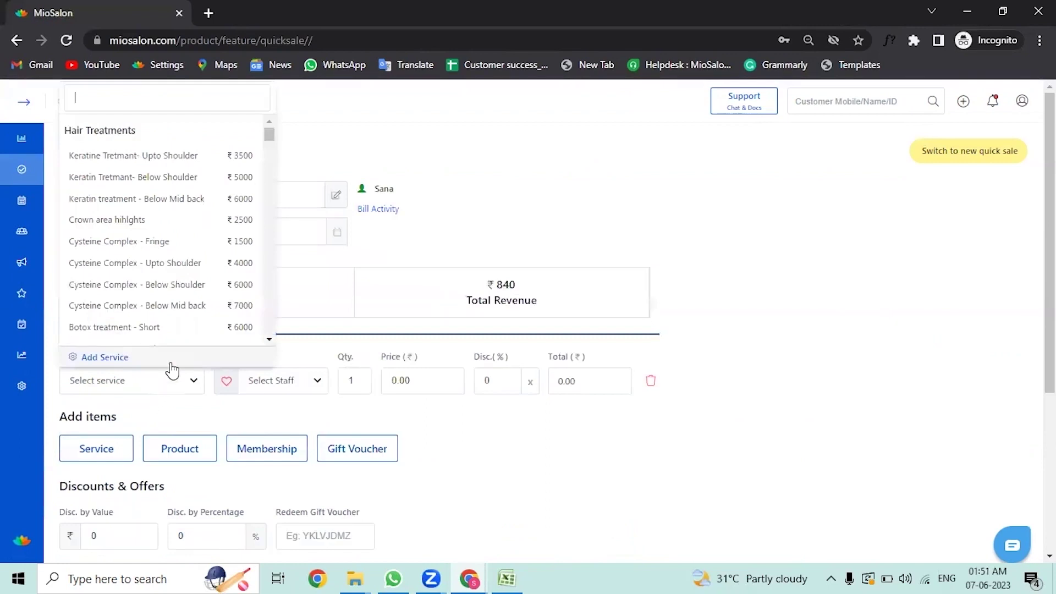
{"action": "scroll", "coordinate": [205, 274], "scroll_direction": "down", "scroll_amount": 15}
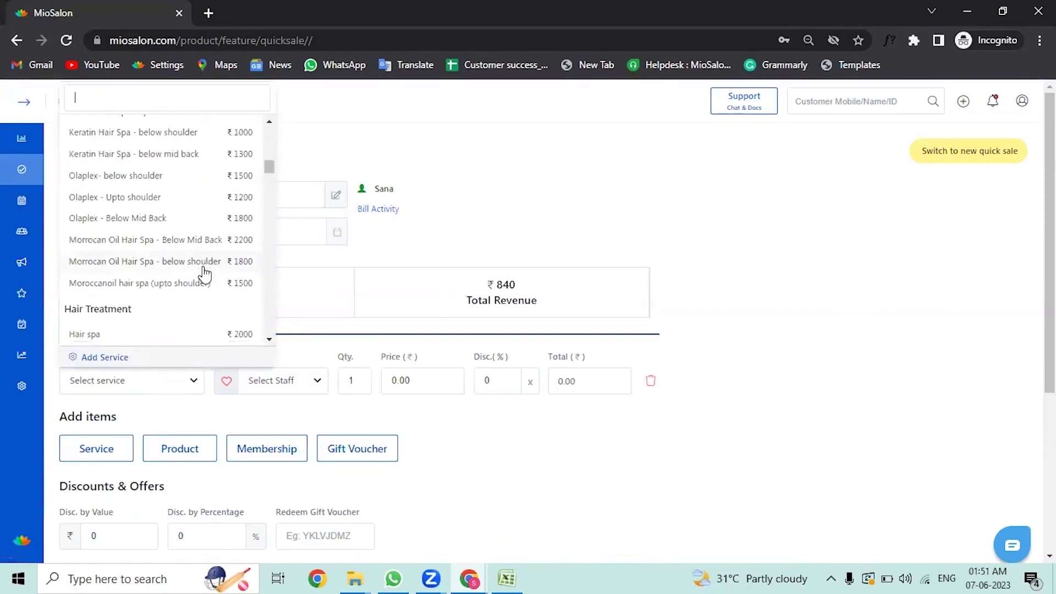
{"action": "scroll", "coordinate": [205, 273], "scroll_direction": "down", "scroll_amount": 5}
{"action": "scroll", "coordinate": [205, 273], "scroll_direction": "up", "scroll_amount": 2}
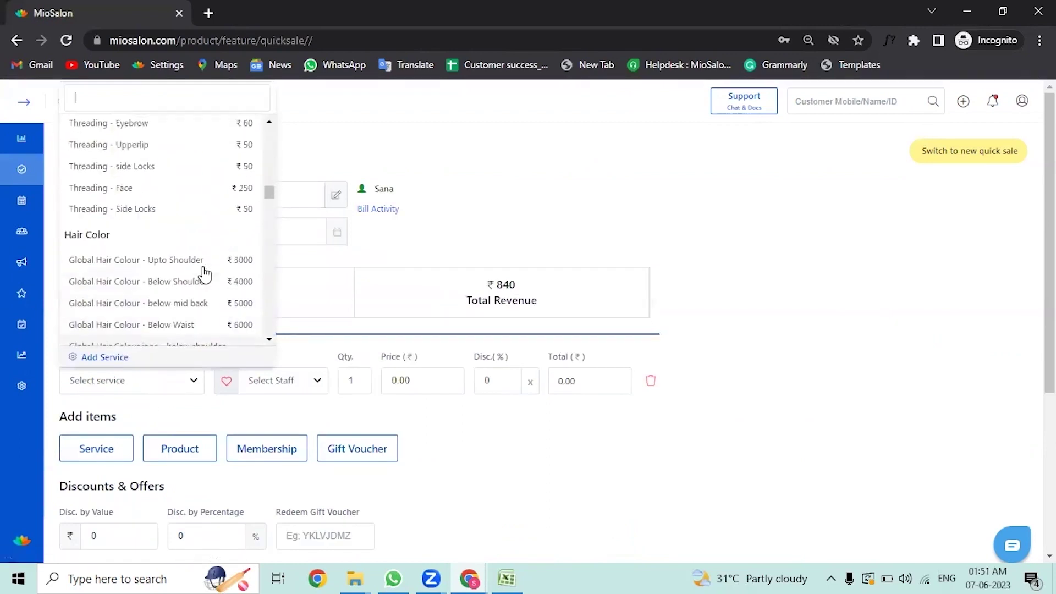
{"action": "left_click", "coordinate": [214, 189]}
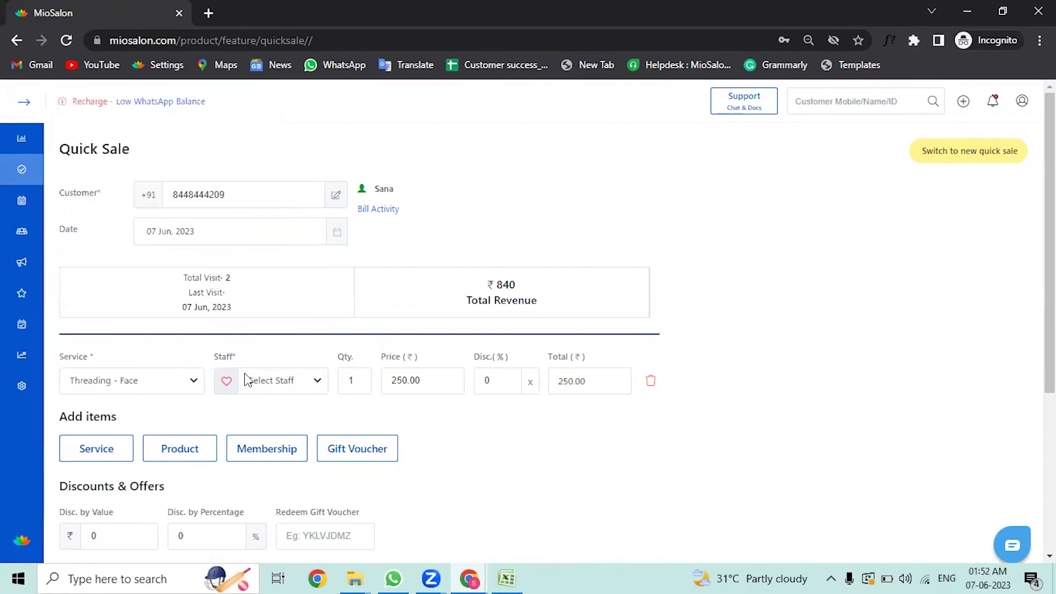
{"action": "left_click", "coordinate": [269, 385]}
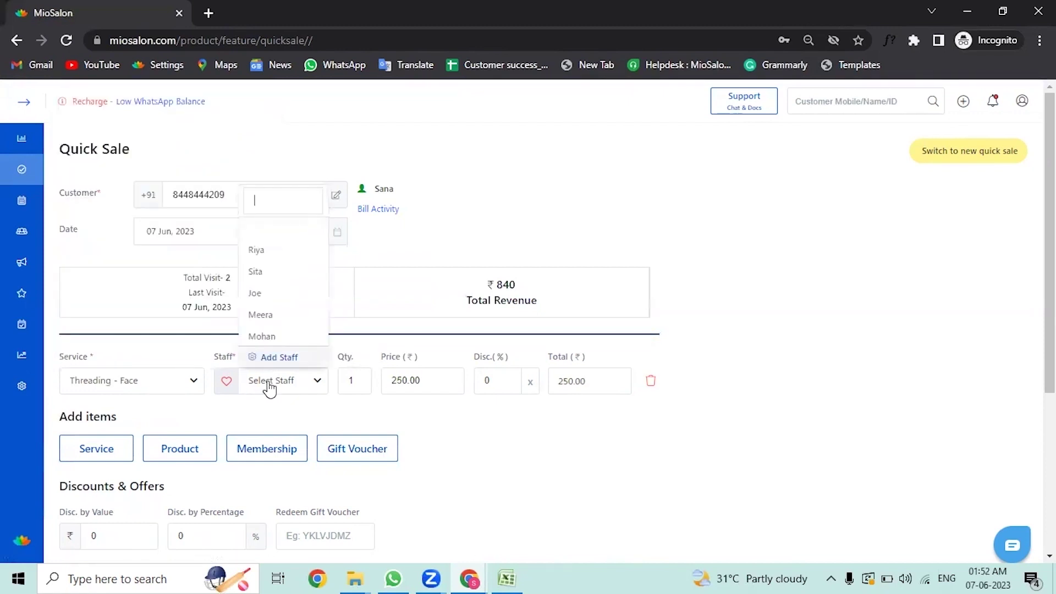
{"action": "left_click", "coordinate": [286, 325]}
Paste the copied code as the gift voucher to redeem and set the redeem amount to 250
{"action": "scroll", "coordinate": [301, 419], "scroll_direction": "down", "scroll_amount": 1}
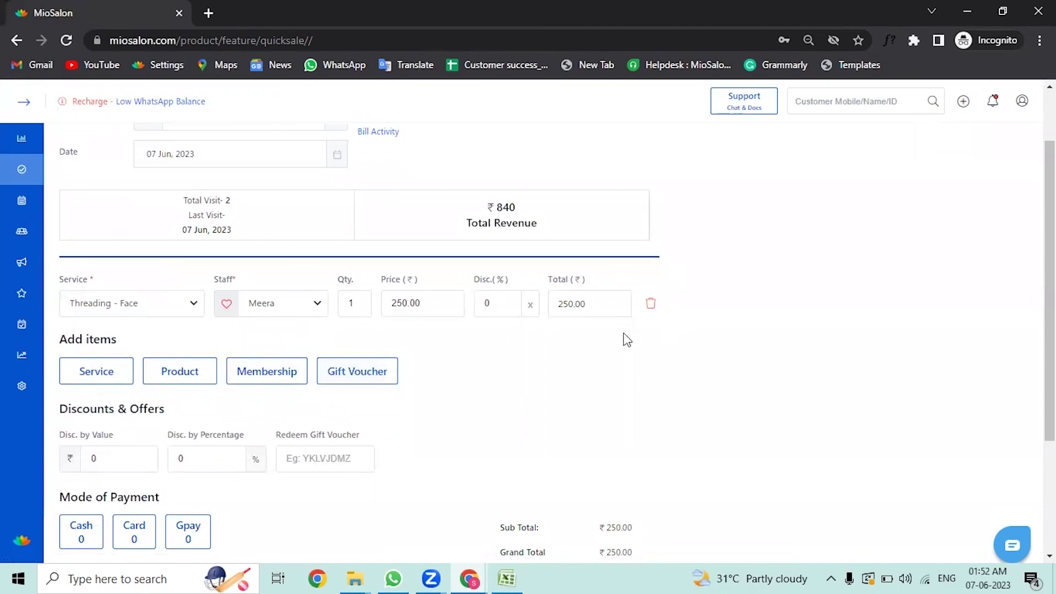
{"action": "scroll", "coordinate": [230, 450], "scroll_direction": "down", "scroll_amount": 1}
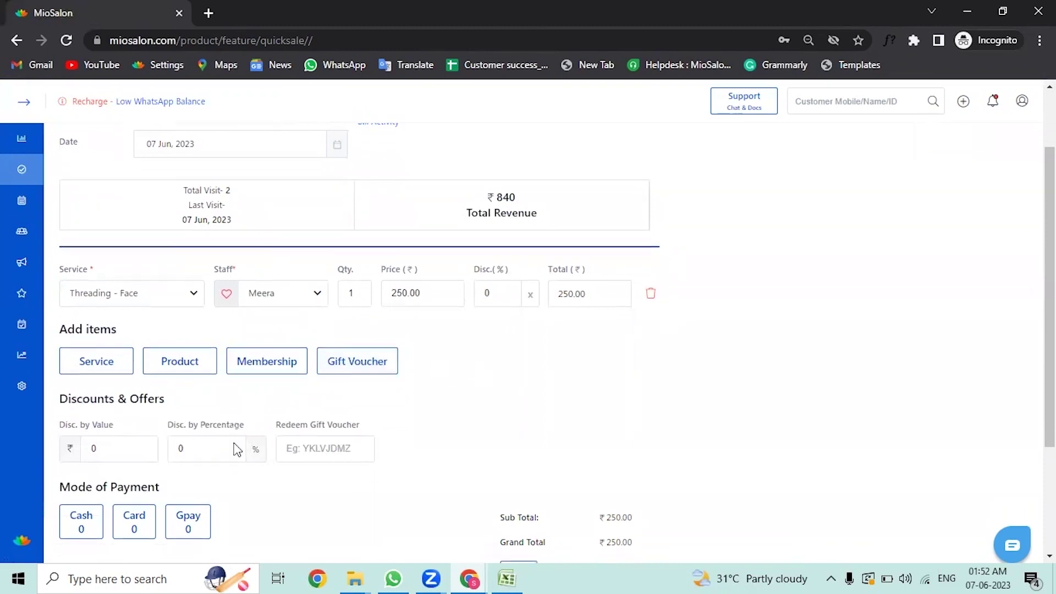
{"action": "right_click", "coordinate": [331, 392]}
{"action": "left_click", "coordinate": [384, 275]}
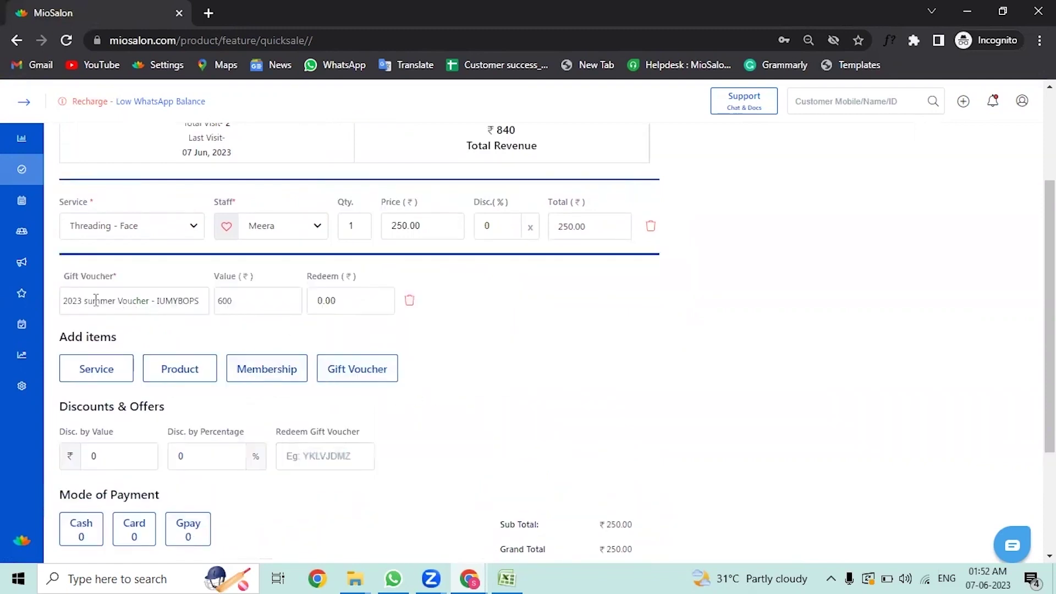
{"action": "left_click", "coordinate": [361, 303]}
{"action": "type", "text": "250"}
Save the voucher-paid sale and review the payment mode on its receipt
{"action": "scroll", "coordinate": [438, 357], "scroll_direction": "down", "scroll_amount": 3}
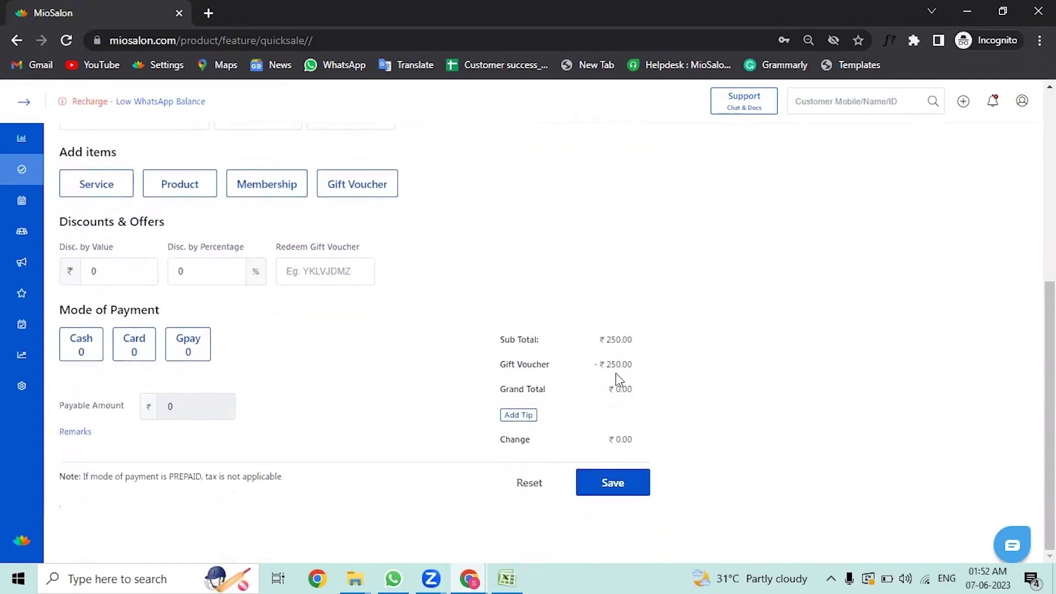
{"action": "left_click", "coordinate": [614, 495]}
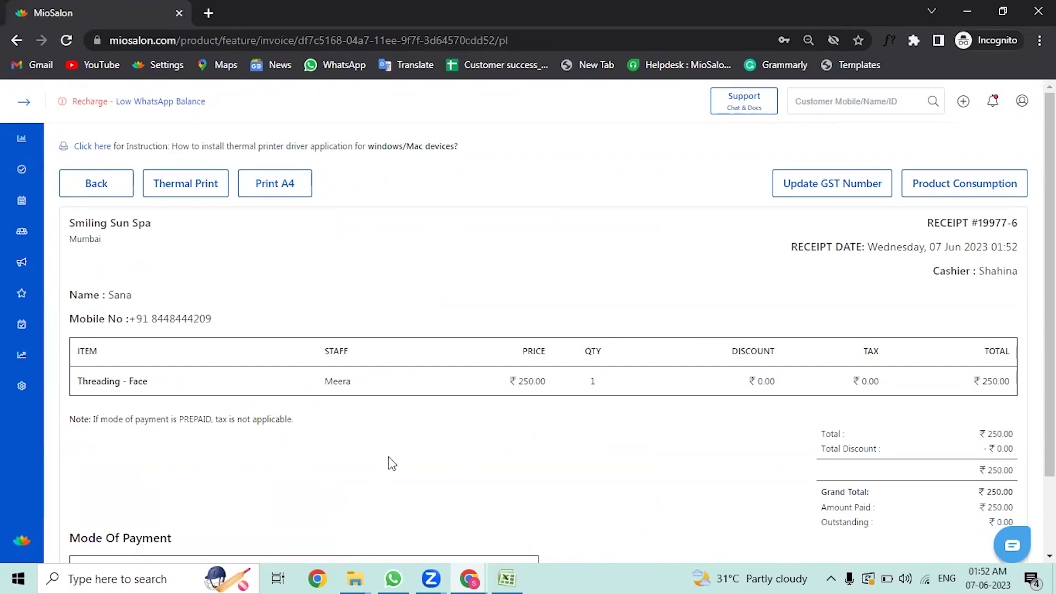
{"action": "scroll", "coordinate": [390, 462], "scroll_direction": "down", "scroll_amount": 2}
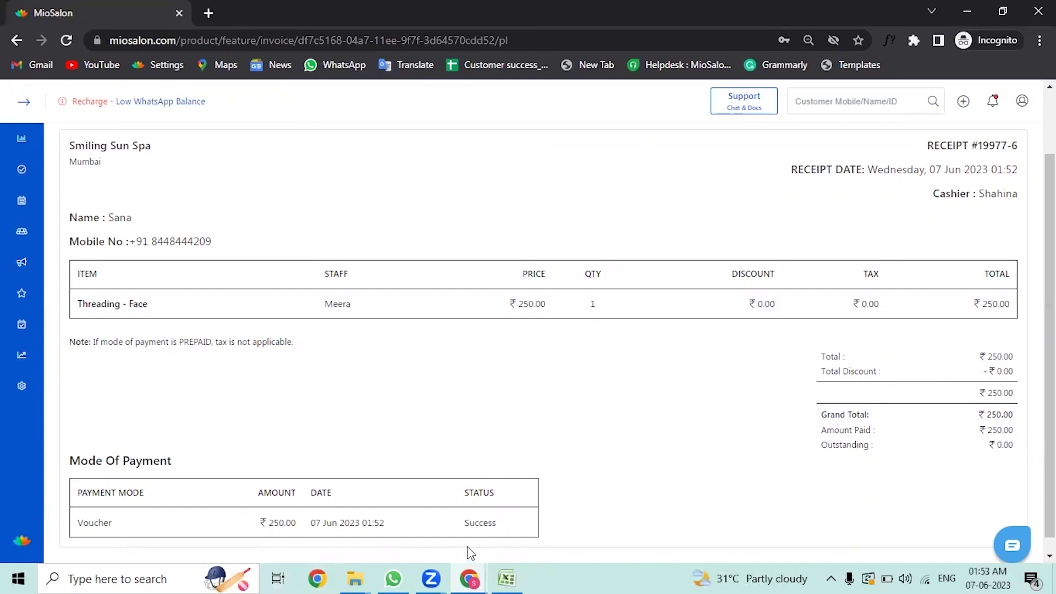
{"action": "scroll", "coordinate": [517, 517], "scroll_direction": "up", "scroll_amount": 2}
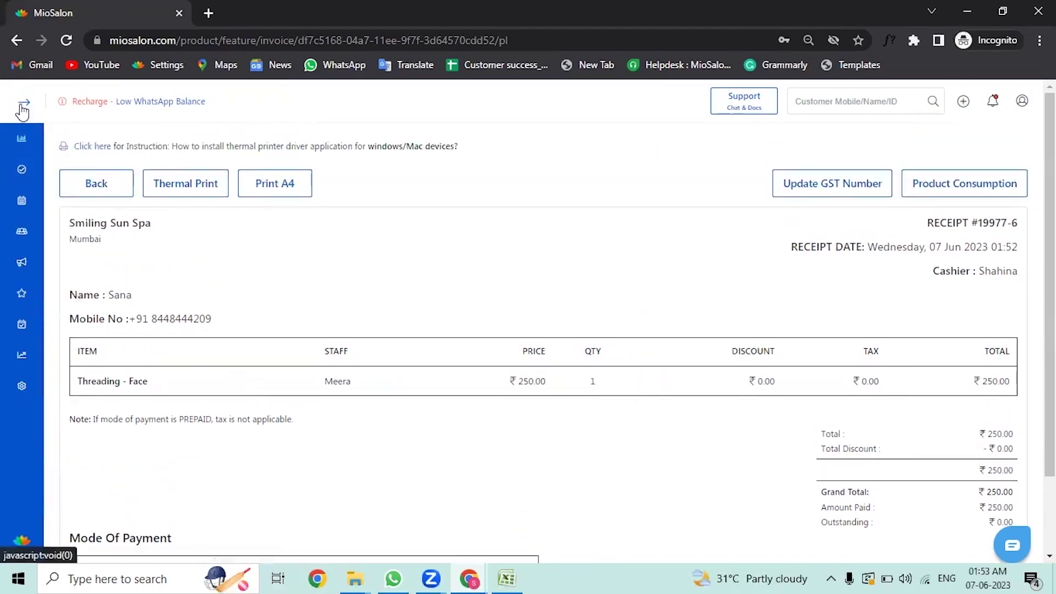
Open the Gift Voucher report and compare the total and available values of the 2023 summer Voucher
{"action": "mouse_move", "coordinate": [80, 211]}
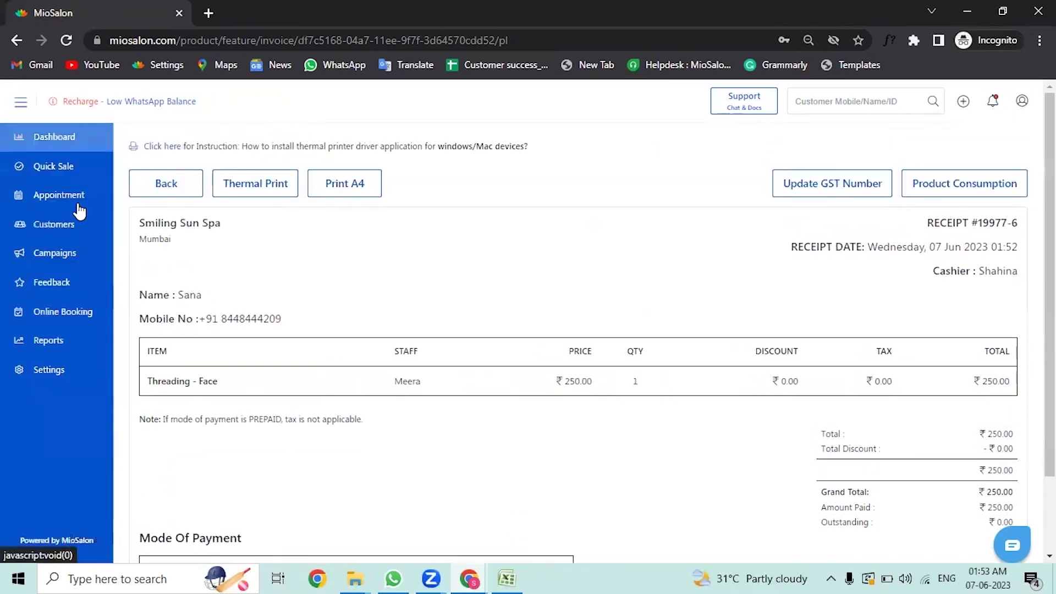
{"action": "left_click", "coordinate": [88, 346]}
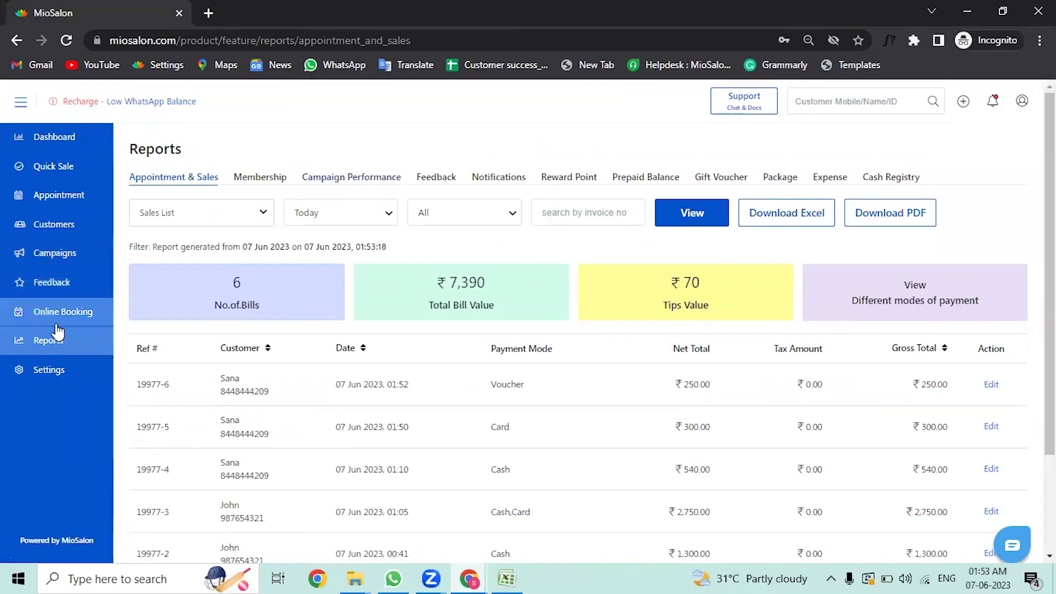
{"action": "left_click", "coordinate": [729, 186]}
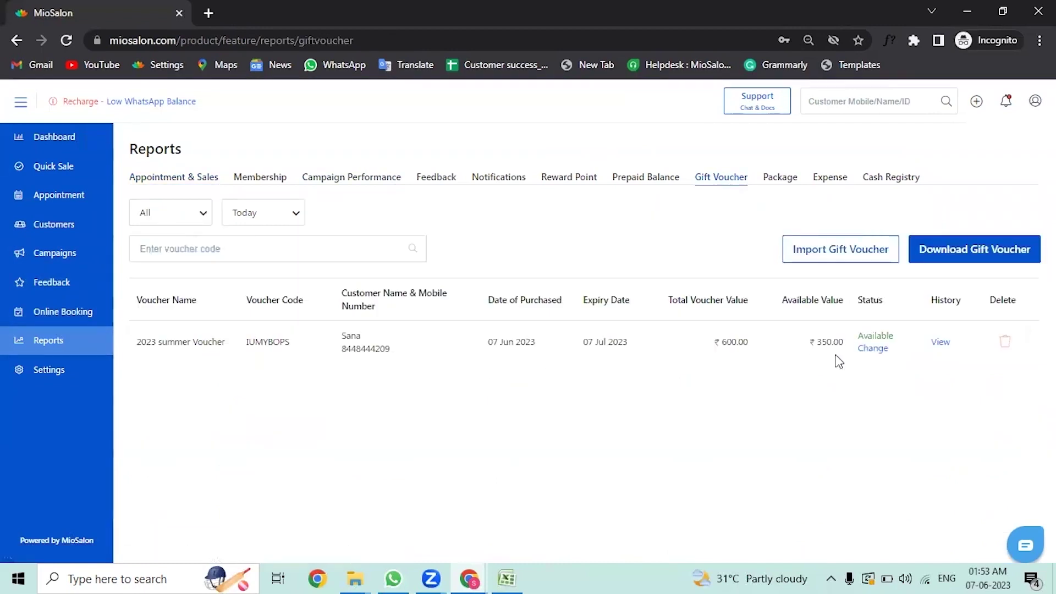
{"action": "double_click", "coordinate": [727, 345]}
{"action": "double_click", "coordinate": [823, 345]}
View the 2023 summer Voucher's redemption history, check the bill number and redeem date, and close it
{"action": "left_click", "coordinate": [940, 343]}
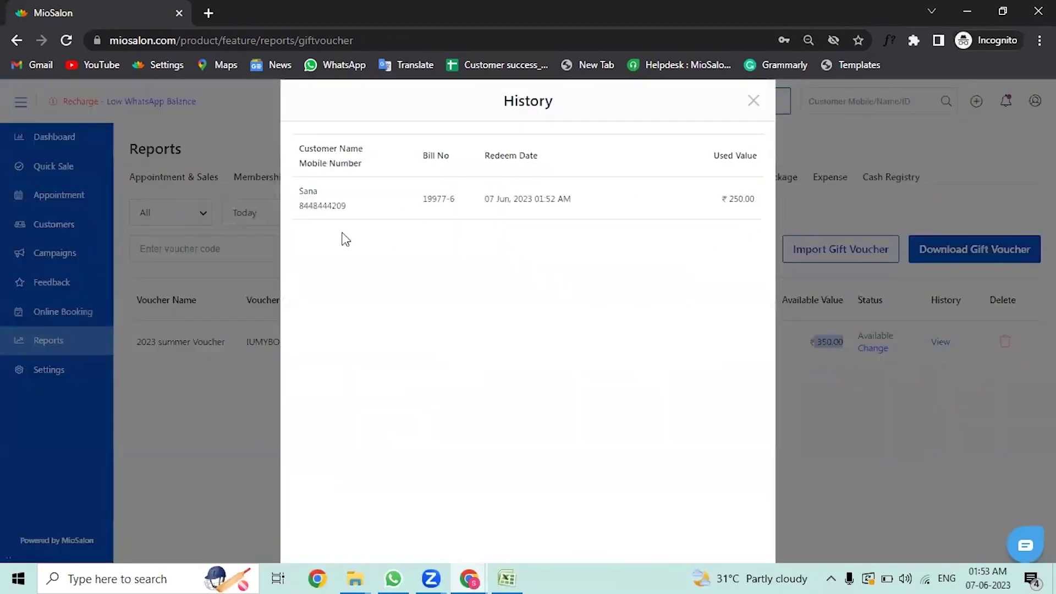
{"action": "left_click_drag", "start_coordinate": [421, 199], "coordinate": [589, 202]}
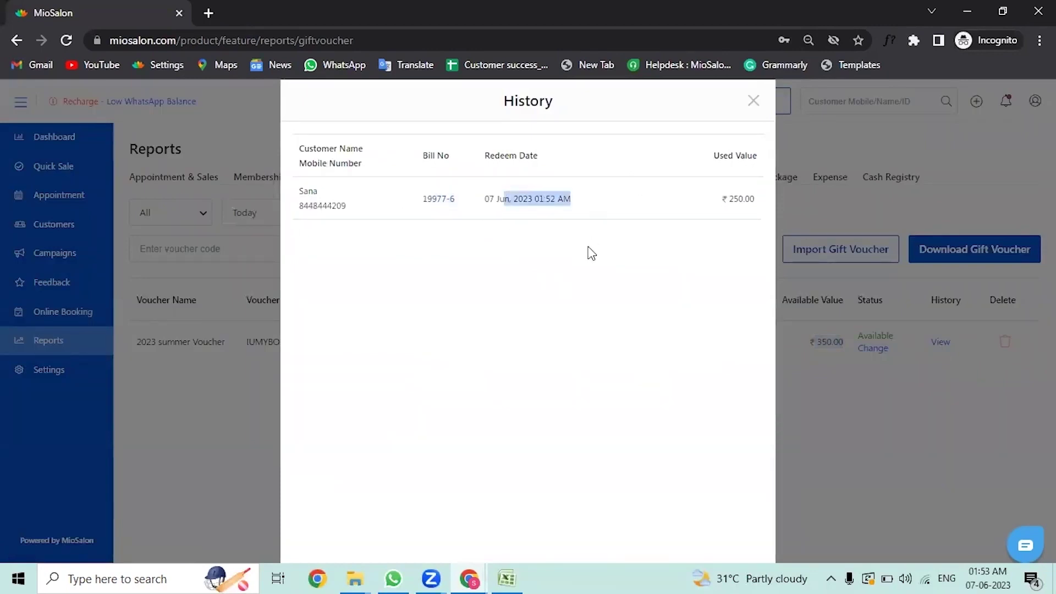
{"action": "left_click", "coordinate": [753, 102]}
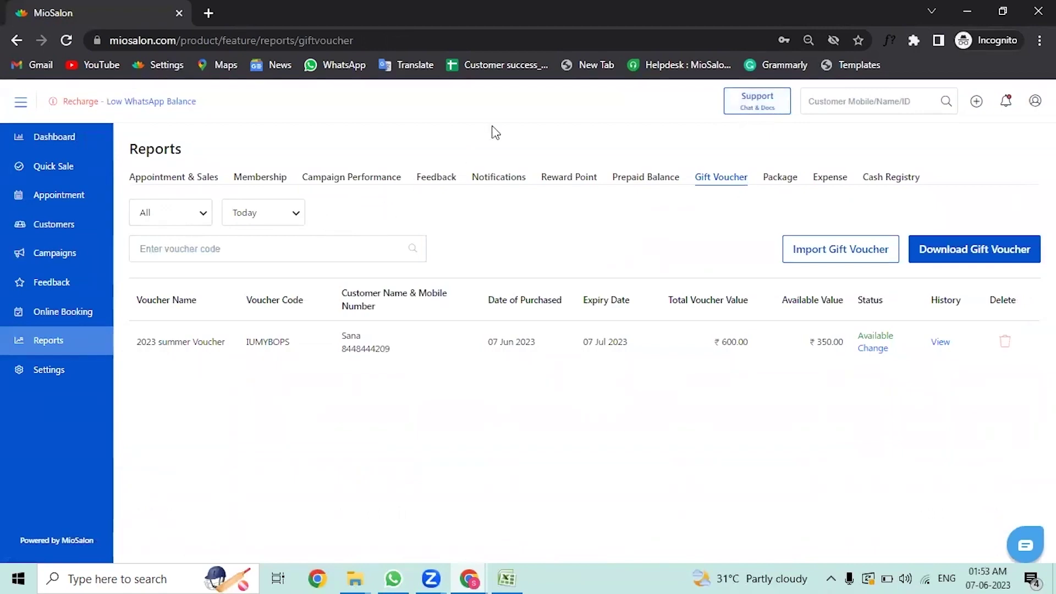
{"action": "left_click", "coordinate": [92, 385]}
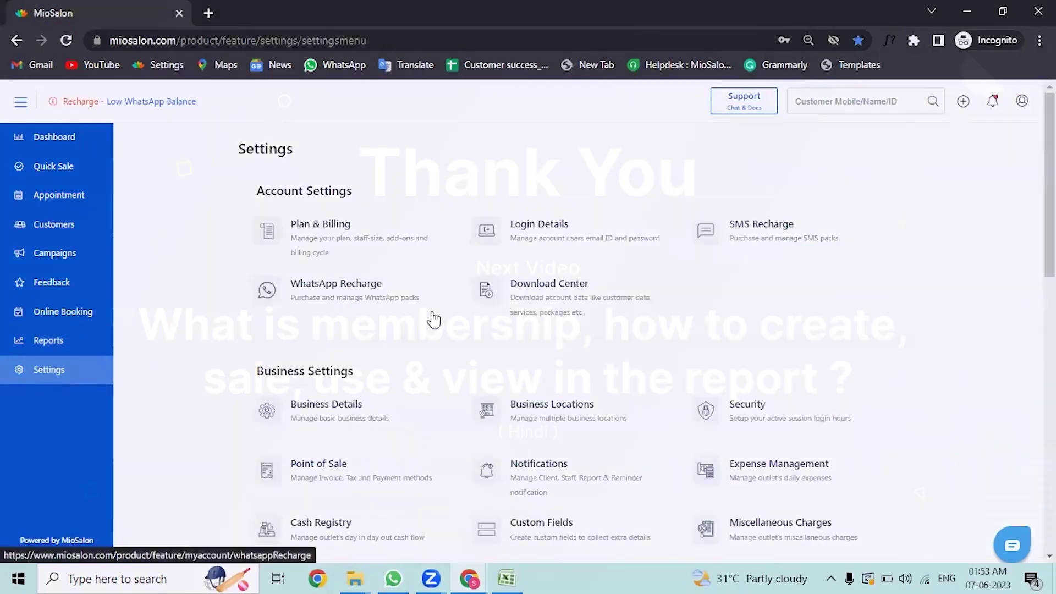
{"action": "scroll", "coordinate": [433, 319], "scroll_direction": "down", "scroll_amount": 7}
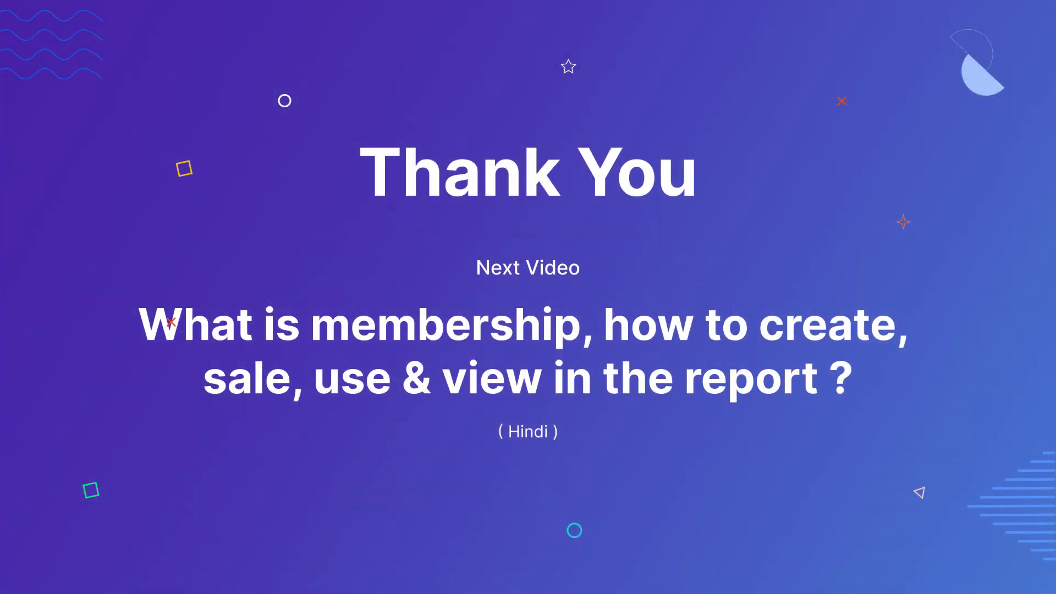